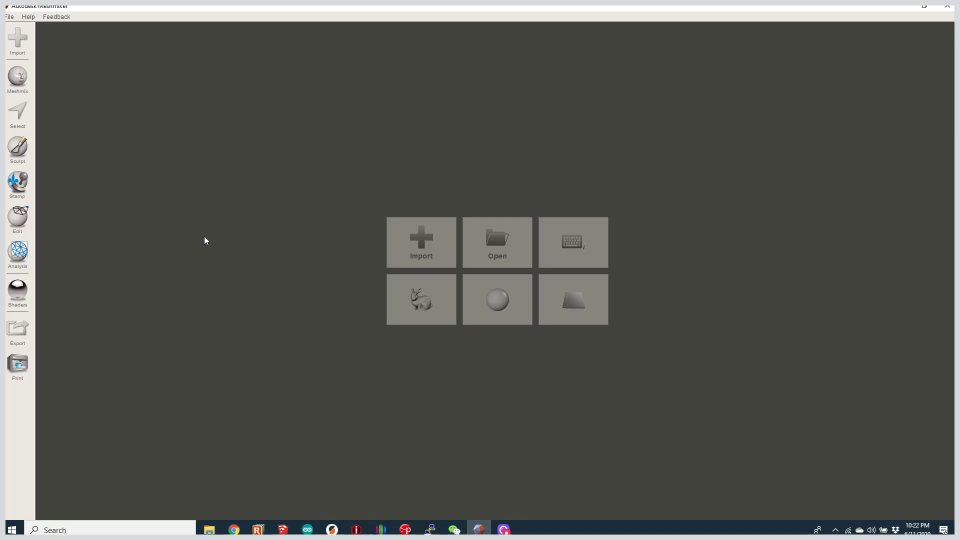
Open BillNameBadge.stl and view the badge from above, zoomed in
{"action": "left_click", "coordinate": [490, 249]}
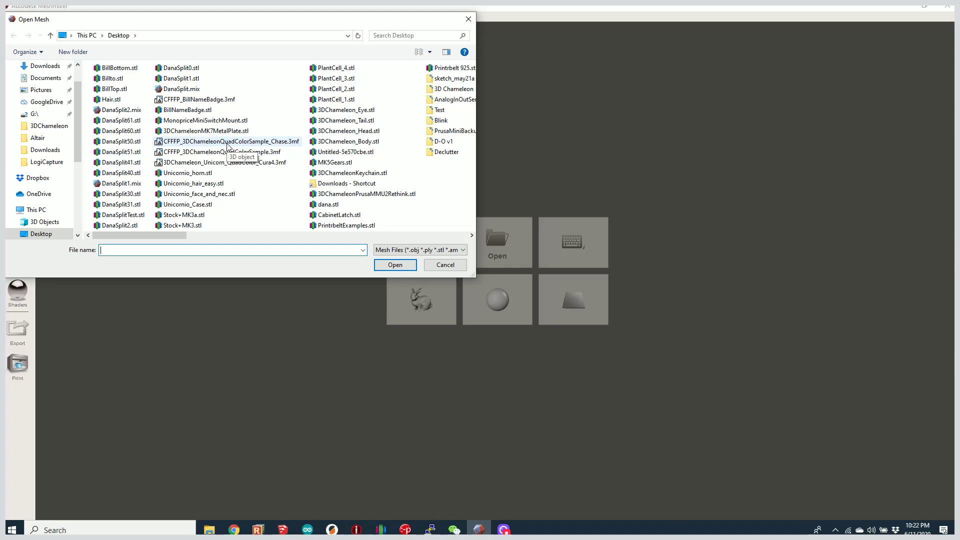
{"action": "double_click", "coordinate": [187, 110]}
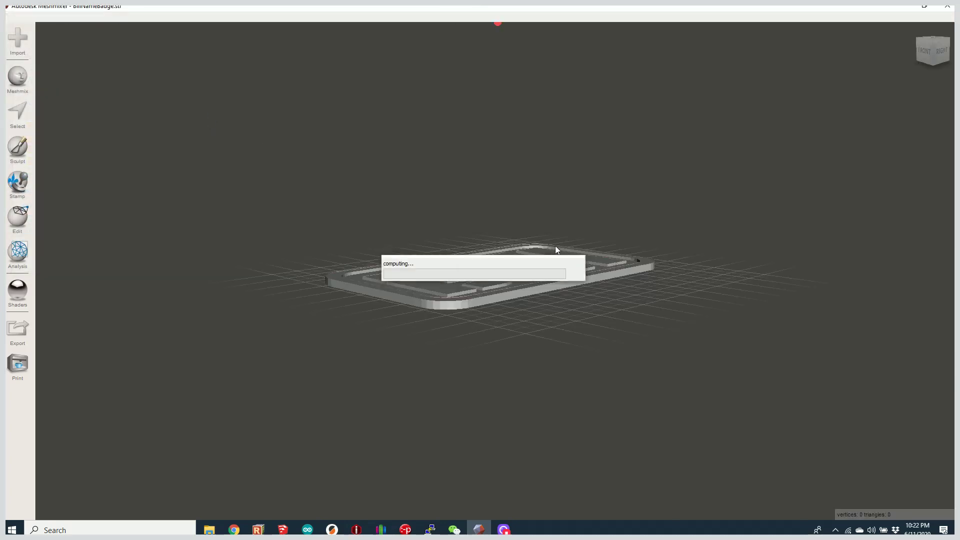
{"action": "right_click_drag", "start_coordinate": [652, 261], "coordinate": [598, 258]}
{"action": "scroll", "coordinate": [599, 261], "scroll_direction": "up", "scroll_amount": 2}
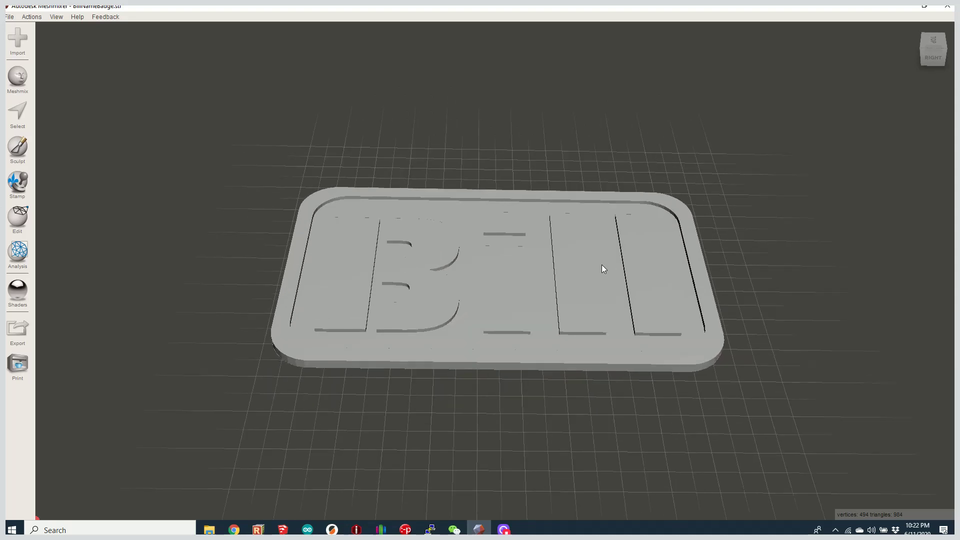
Keep the Unwrap Brush selection mode and shrink its size from 55 to 26
{"action": "left_click", "coordinate": [17, 108]}
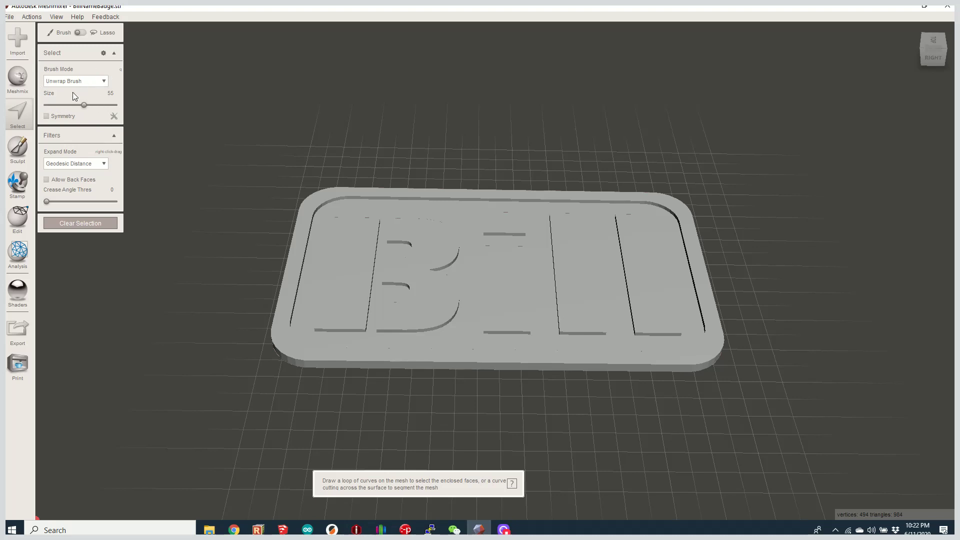
{"action": "left_click", "coordinate": [85, 82]}
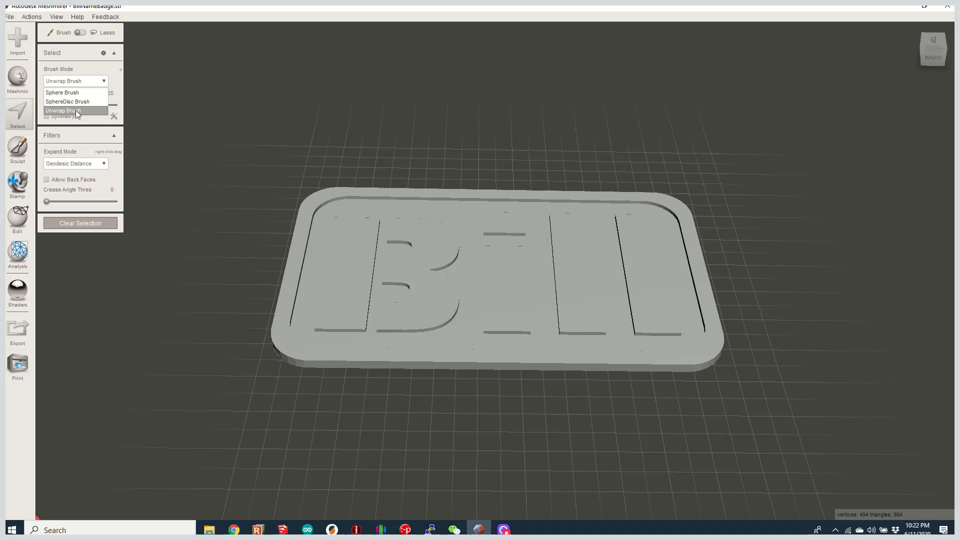
{"action": "left_click", "coordinate": [207, 141]}
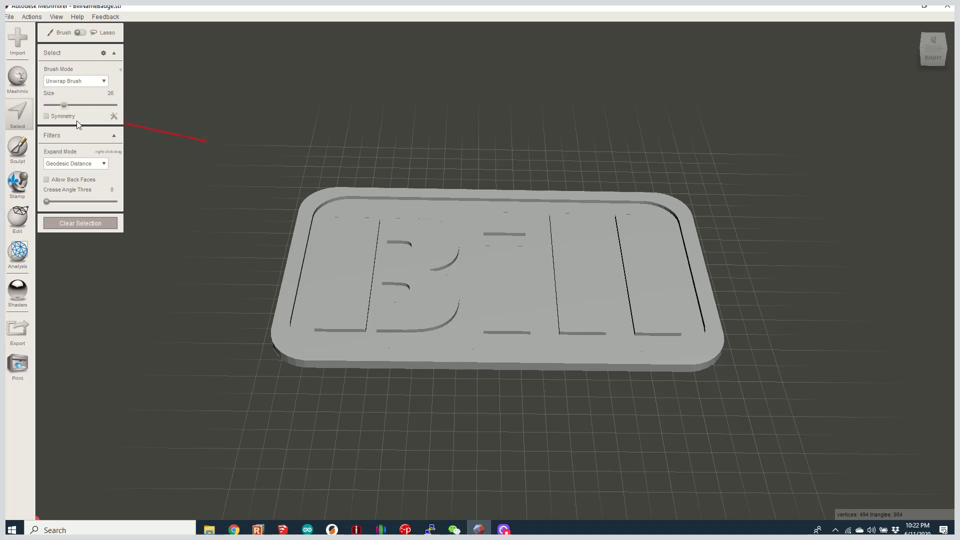
{"action": "key", "text": "Escape"}
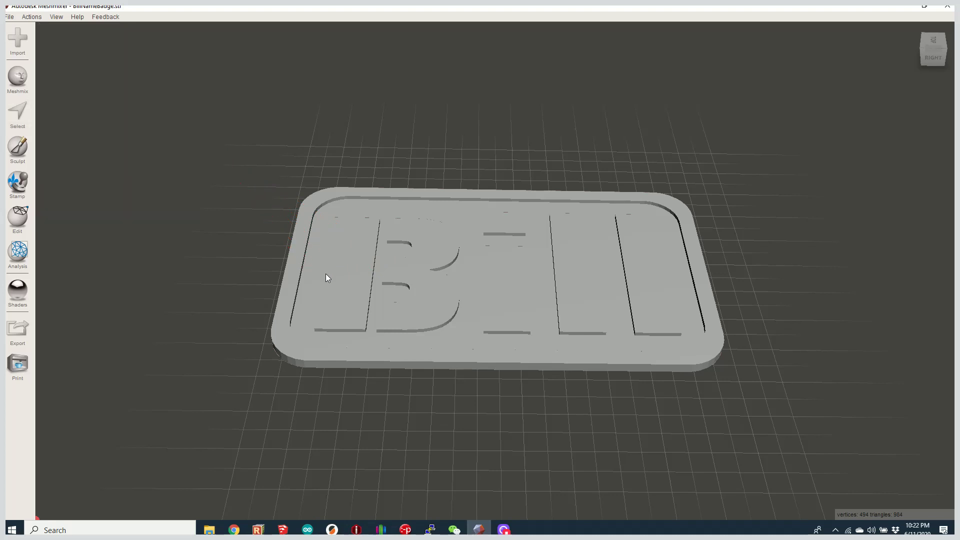
Select the top faces of the letters B, i, l and l
{"action": "left_click", "coordinate": [18, 113]}
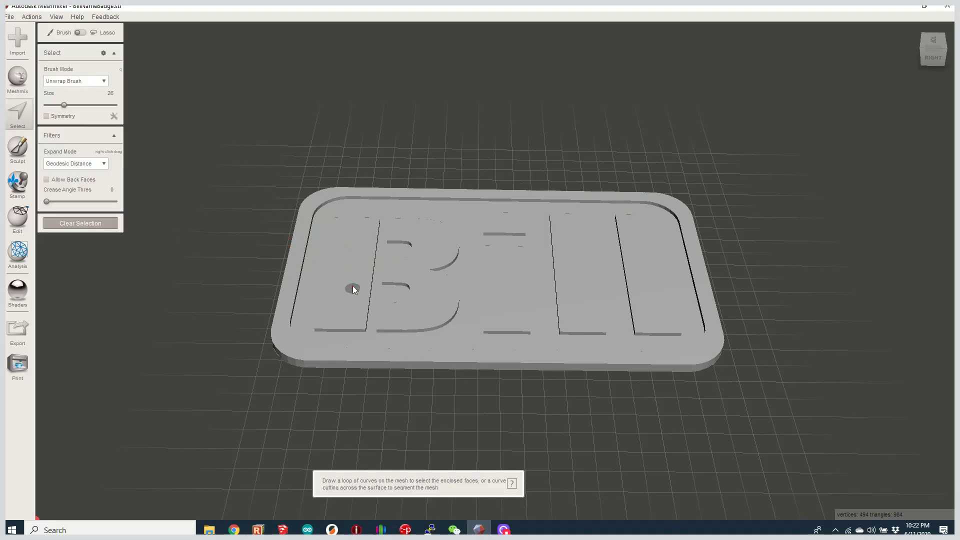
{"action": "left_click_drag", "start_coordinate": [351, 240], "coordinate": [340, 265]}
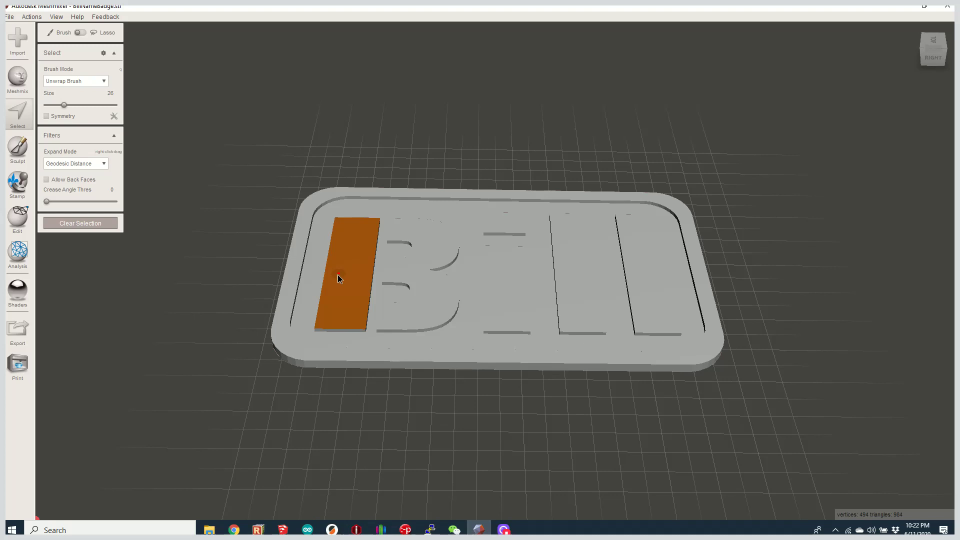
{"action": "mouse_move", "coordinate": [395, 242]}
{"action": "left_mouse_down"}
{"action": "mouse_move", "coordinate": [411, 231]}
{"action": "mouse_move", "coordinate": [432, 256]}
{"action": "mouse_move", "coordinate": [409, 270]}
{"action": "mouse_move", "coordinate": [426, 283]}
{"action": "mouse_move", "coordinate": [427, 303]}
{"action": "mouse_move", "coordinate": [392, 322]}
{"action": "mouse_move", "coordinate": [429, 327]}
{"action": "mouse_move", "coordinate": [431, 303]}
{"action": "left_mouse_up"}
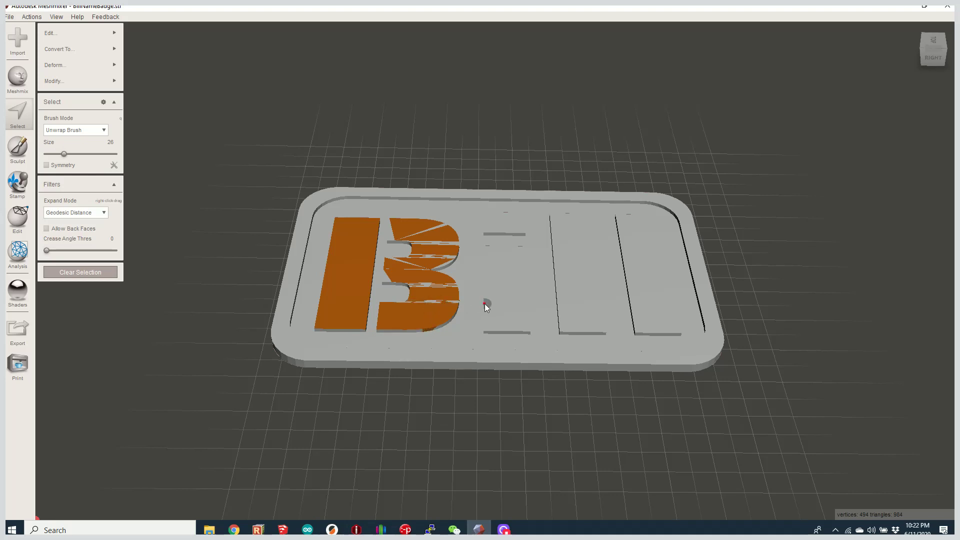
{"action": "double_click", "coordinate": [500, 307]}
{"action": "double_click", "coordinate": [509, 225]}
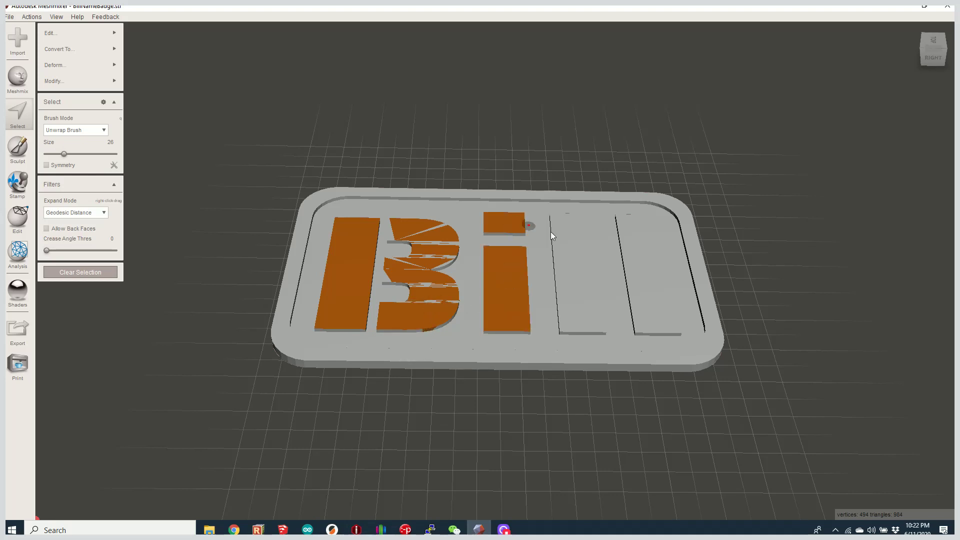
{"action": "left_click", "coordinate": [570, 248]}
{"action": "double_click", "coordinate": [569, 251]}
{"action": "left_click", "coordinate": [632, 246]}
{"action": "double_click", "coordinate": [636, 261]}
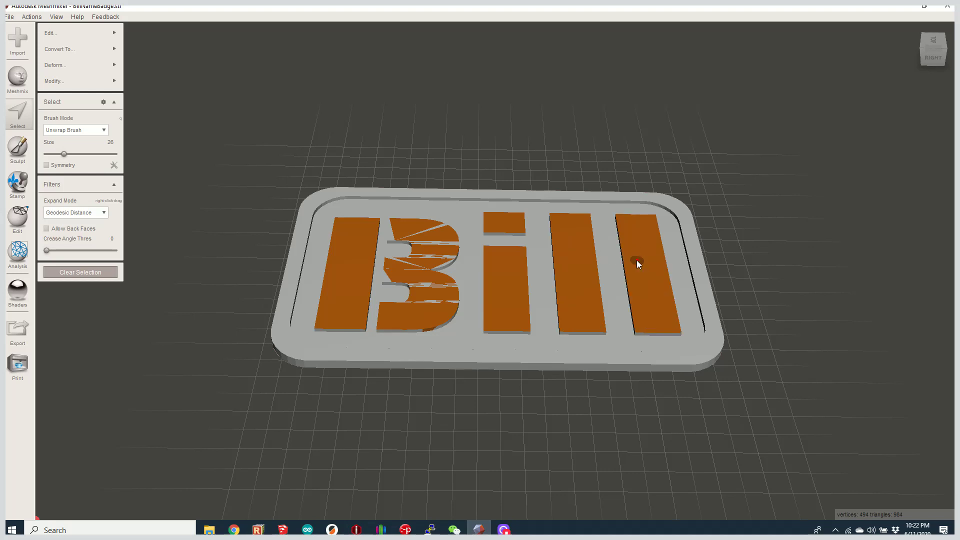
Fill the remaining unselected slivers and strips in the B's top face
{"action": "scroll", "coordinate": [398, 228], "scroll_direction": "up", "scroll_amount": 10}
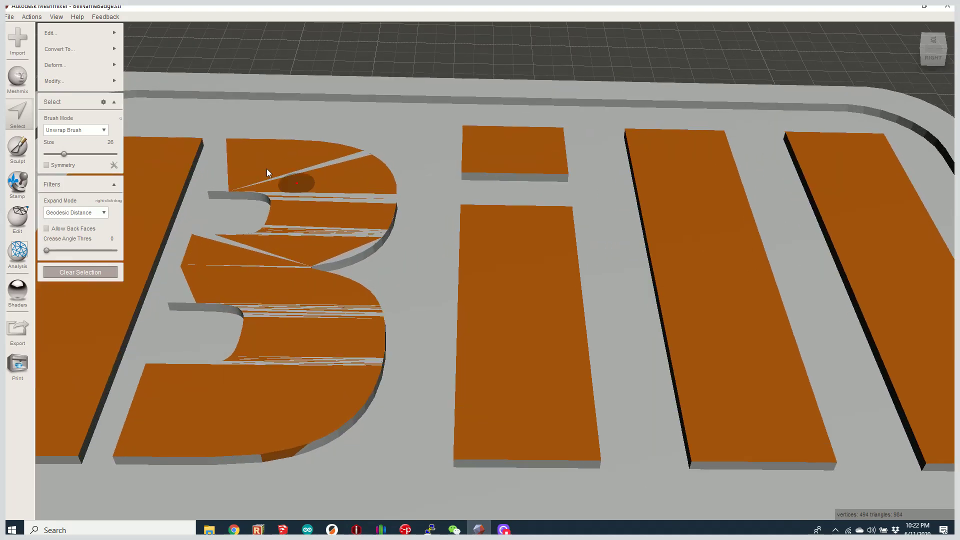
{"action": "left_click", "coordinate": [220, 180]}
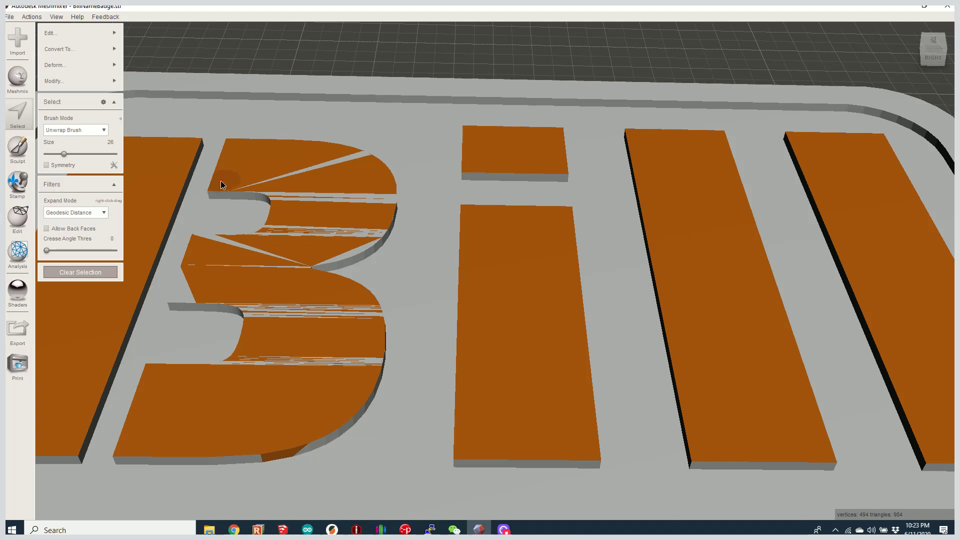
{"action": "left_click", "coordinate": [304, 170]}
{"action": "left_click", "coordinate": [318, 195]}
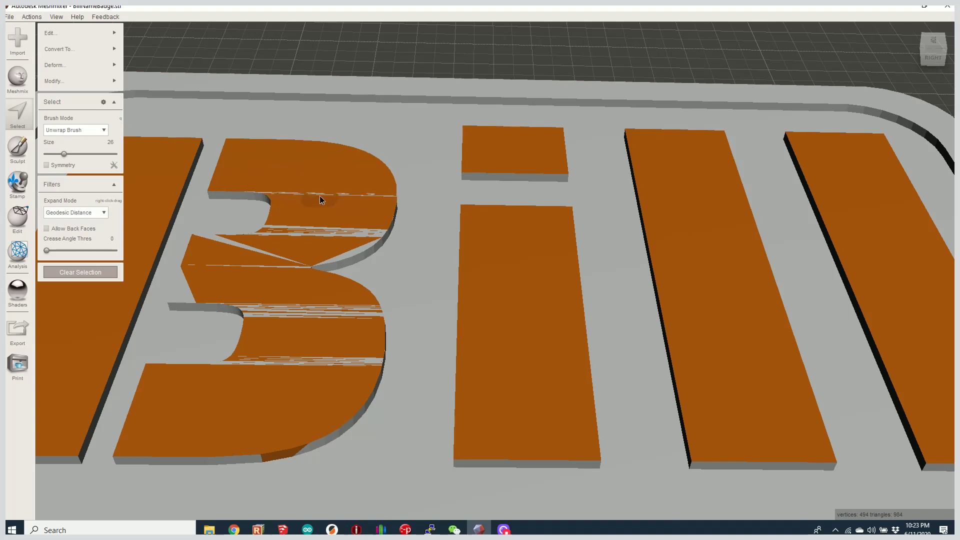
{"action": "left_click", "coordinate": [315, 197]}
{"action": "left_click", "coordinate": [288, 195]}
{"action": "left_click", "coordinate": [280, 195]}
{"action": "mouse_move", "coordinate": [293, 193]}
{"action": "left_mouse_down"}
{"action": "mouse_move", "coordinate": [314, 209]}
{"action": "mouse_move", "coordinate": [297, 240]}
{"action": "mouse_move", "coordinate": [304, 228]}
{"action": "mouse_move", "coordinate": [304, 238]}
{"action": "mouse_move", "coordinate": [310, 230]}
{"action": "mouse_move", "coordinate": [323, 242]}
{"action": "mouse_move", "coordinate": [334, 233]}
{"action": "mouse_move", "coordinate": [354, 254]}
{"action": "mouse_move", "coordinate": [303, 255]}
{"action": "mouse_move", "coordinate": [280, 268]}
{"action": "mouse_move", "coordinate": [295, 232]}
{"action": "mouse_move", "coordinate": [273, 240]}
{"action": "mouse_move", "coordinate": [288, 232]}
{"action": "mouse_move", "coordinate": [339, 237]}
{"action": "mouse_move", "coordinate": [322, 223]}
{"action": "mouse_move", "coordinate": [359, 245]}
{"action": "mouse_move", "coordinate": [345, 230]}
{"action": "mouse_move", "coordinate": [285, 280]}
{"action": "mouse_move", "coordinate": [302, 314]}
{"action": "mouse_move", "coordinate": [291, 313]}
{"action": "mouse_move", "coordinate": [304, 304]}
{"action": "mouse_move", "coordinate": [319, 376]}
{"action": "mouse_move", "coordinate": [320, 354]}
{"action": "mouse_move", "coordinate": [325, 367]}
{"action": "mouse_move", "coordinate": [280, 365]}
{"action": "left_mouse_up"}
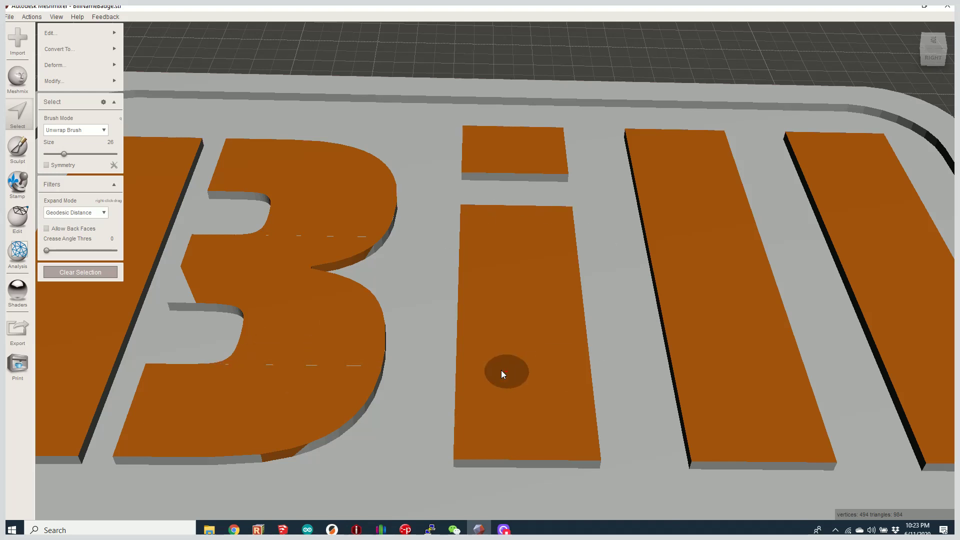
{"action": "scroll", "coordinate": [499, 305], "scroll_direction": "down", "scroll_amount": 10}
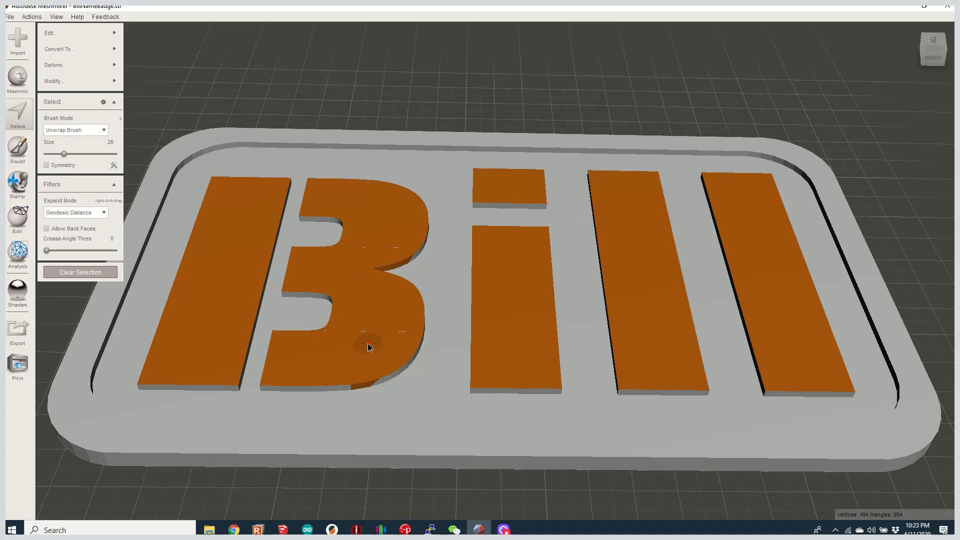
Add the front side walls of the B, i and both l's to the selection
{"action": "mouse_move", "coordinate": [282, 389]}
{"action": "left_mouse_down"}
{"action": "mouse_move", "coordinate": [337, 386]}
{"action": "mouse_move", "coordinate": [192, 388]}
{"action": "left_mouse_up"}
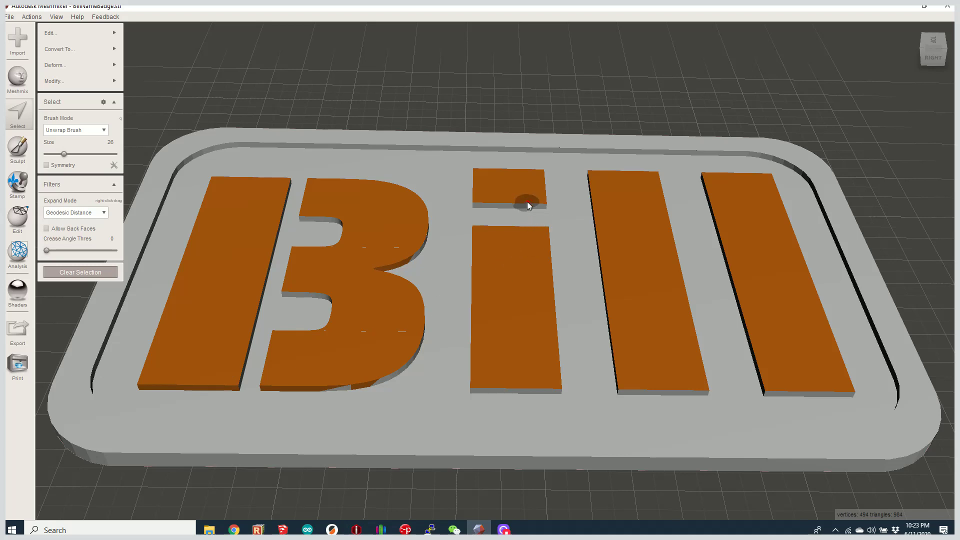
{"action": "left_click_drag", "start_coordinate": [525, 197], "coordinate": [520, 215]}
{"action": "left_click", "coordinate": [497, 390]}
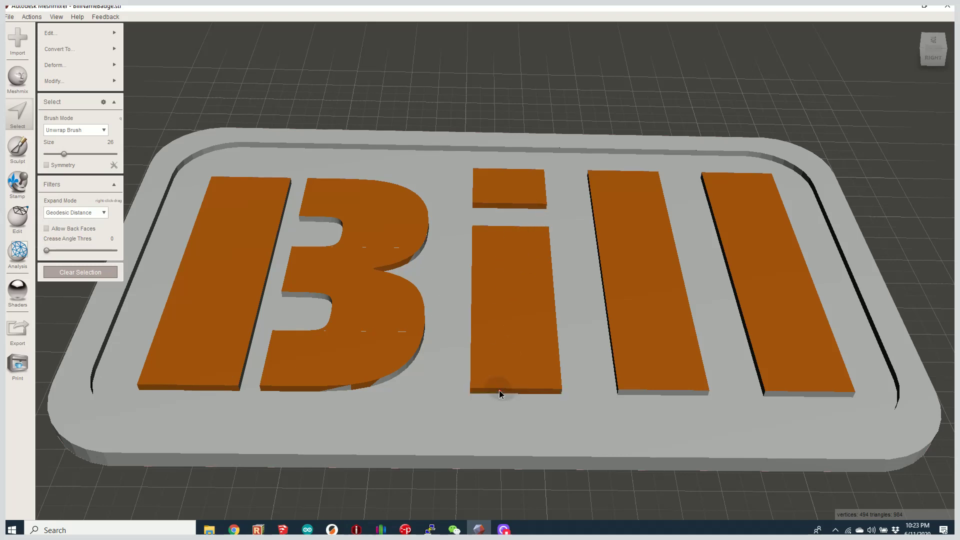
{"action": "left_click", "coordinate": [648, 392]}
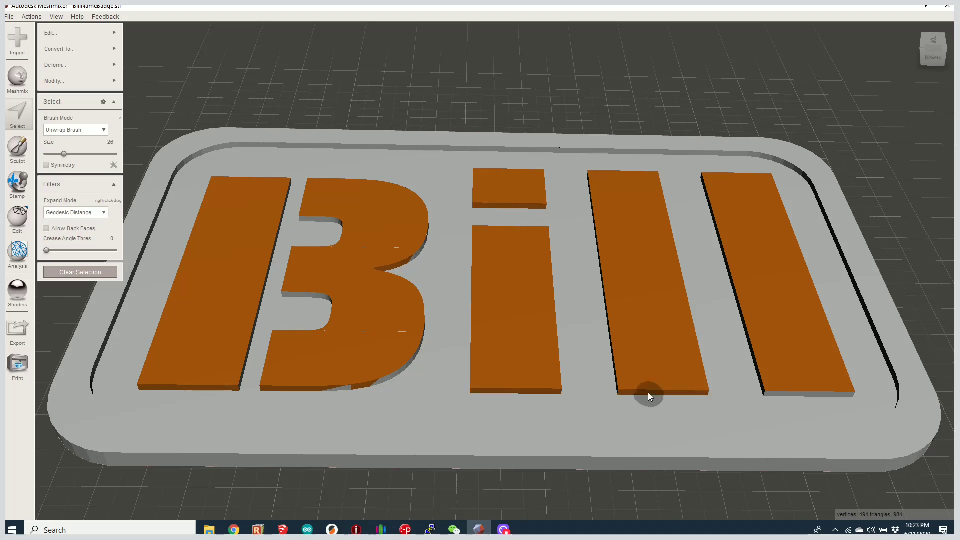
{"action": "left_click", "coordinate": [795, 394]}
Add the far side walls of the l's, the i's dot and the B's edges
{"action": "mouse_move", "coordinate": [797, 334]}
{"action": "right_mouse_down"}
{"action": "mouse_move", "coordinate": [817, 359]}
{"action": "mouse_move", "coordinate": [701, 362]}
{"action": "mouse_move", "coordinate": [728, 379]}
{"action": "right_mouse_up"}
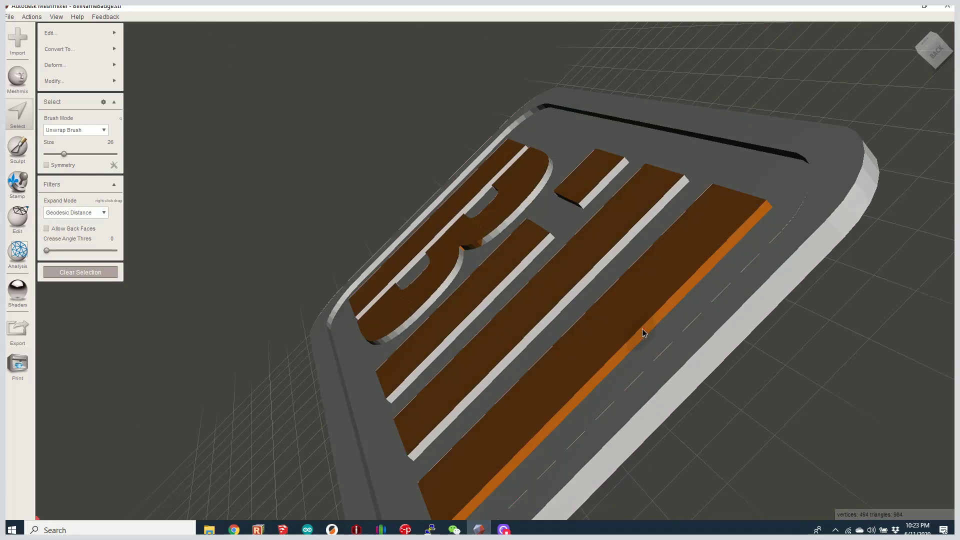
{"action": "left_click", "coordinate": [563, 303]}
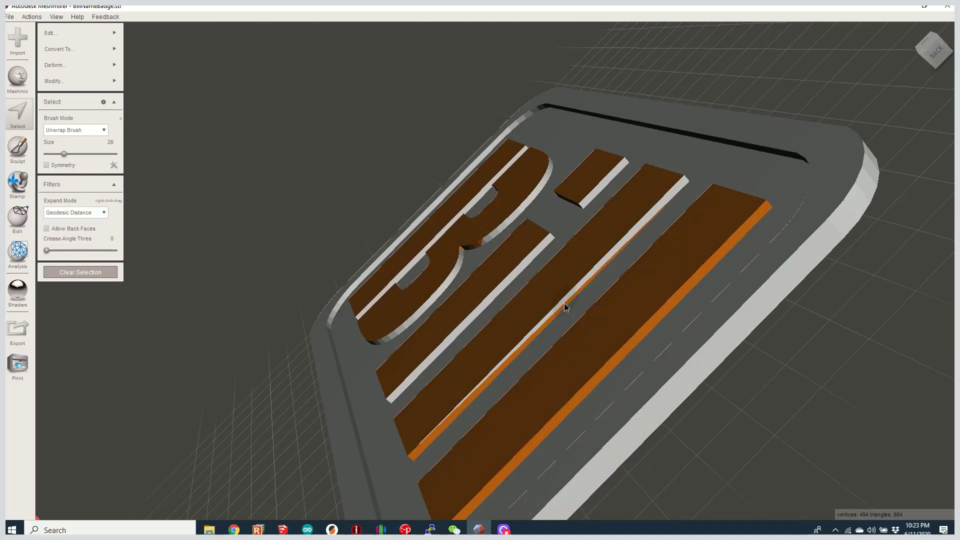
{"action": "left_click", "coordinate": [508, 274]}
{"action": "left_click", "coordinate": [509, 279]}
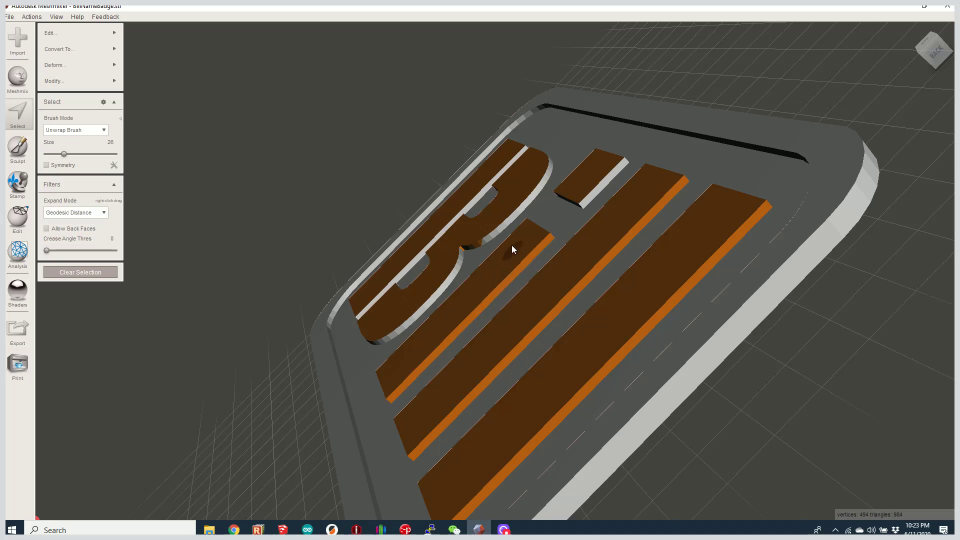
{"action": "left_click", "coordinate": [601, 189]}
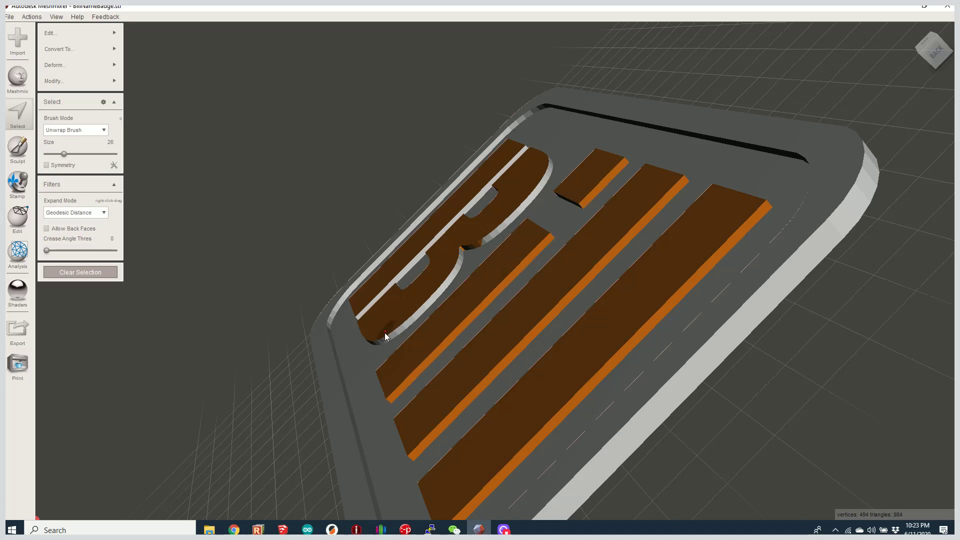
{"action": "mouse_move", "coordinate": [389, 340]}
{"action": "left_mouse_down"}
{"action": "mouse_move", "coordinate": [462, 252]}
{"action": "mouse_move", "coordinate": [529, 203]}
{"action": "mouse_move", "coordinate": [549, 169]}
{"action": "left_mouse_up"}
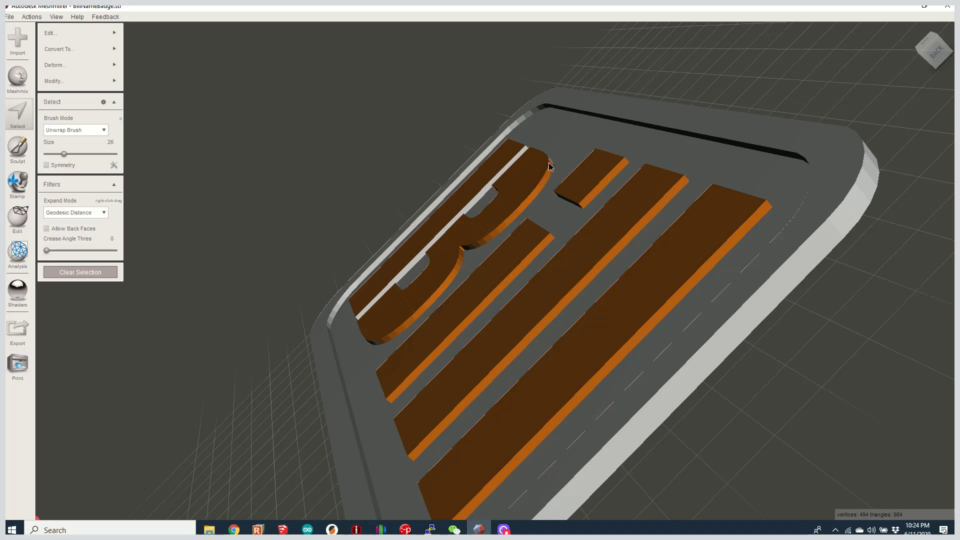
{"action": "left_click", "coordinate": [477, 195]}
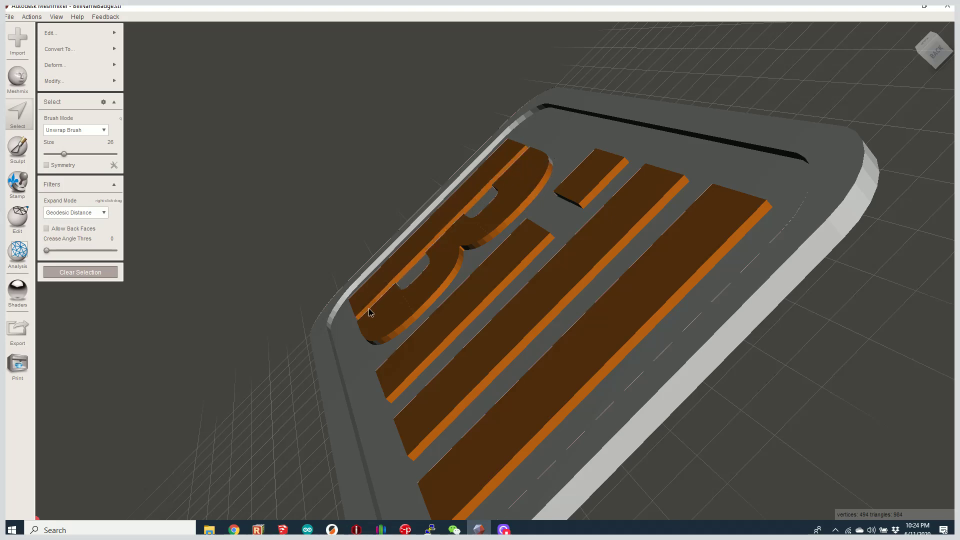
{"action": "middle_click_drag", "start_coordinate": [393, 346], "coordinate": [376, 335]}
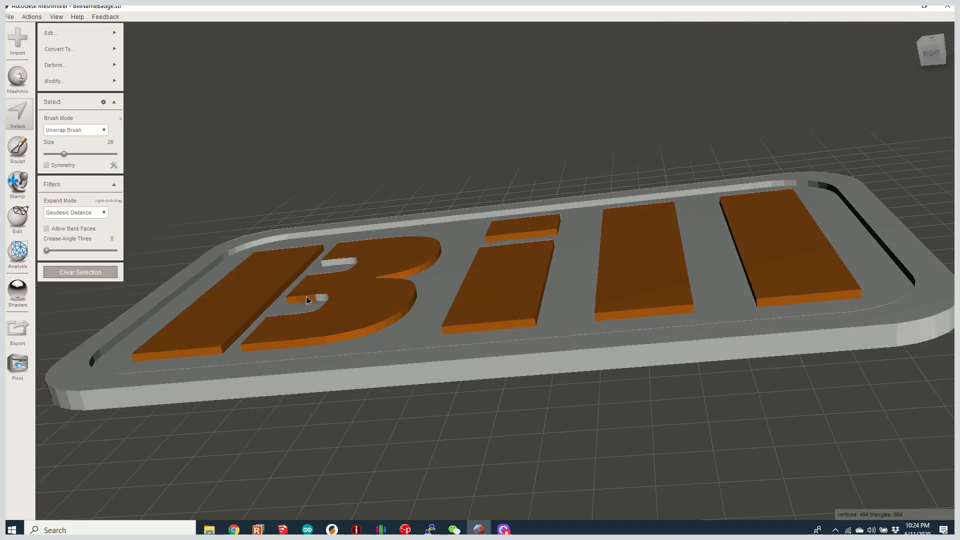
Add the B's inner walls, bottom and top bar side, undoing a stray selection
{"action": "left_click_drag", "start_coordinate": [332, 257], "coordinate": [361, 264]}
{"action": "middle_click_drag", "start_coordinate": [381, 328], "coordinate": [553, 417]}
{"action": "left_click", "coordinate": [554, 417]}
{"action": "left_click", "coordinate": [662, 300]}
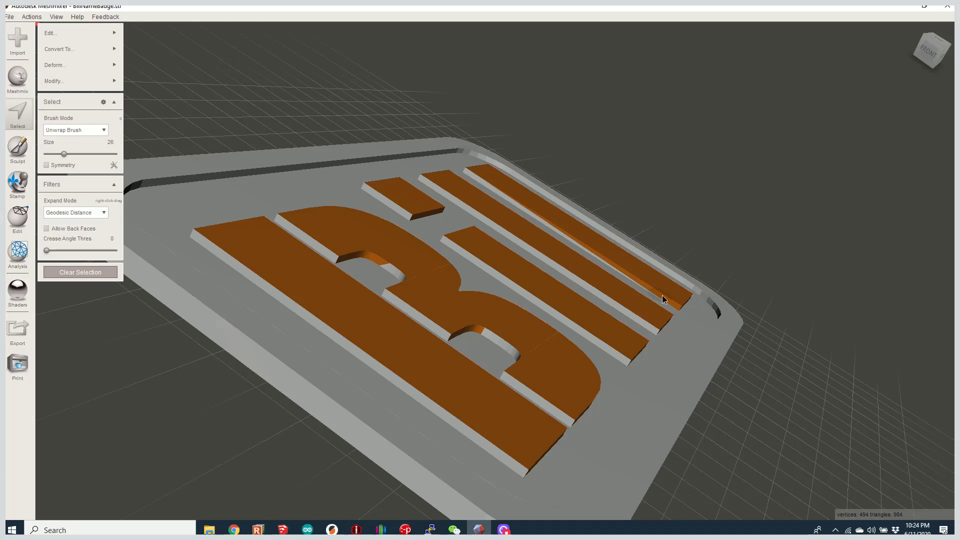
{"action": "mouse_move", "coordinate": [662, 299]}
{"action": "left_mouse_down"}
{"action": "mouse_move", "coordinate": [607, 241]}
{"action": "mouse_move", "coordinate": [505, 194]}
{"action": "mouse_move", "coordinate": [475, 215]}
{"action": "mouse_move", "coordinate": [455, 207]}
{"action": "mouse_move", "coordinate": [437, 179]}
{"action": "mouse_move", "coordinate": [433, 188]}
{"action": "mouse_move", "coordinate": [476, 214]}
{"action": "mouse_move", "coordinate": [452, 214]}
{"action": "mouse_move", "coordinate": [453, 207]}
{"action": "mouse_move", "coordinate": [407, 217]}
{"action": "mouse_move", "coordinate": [362, 202]}
{"action": "left_mouse_up"}
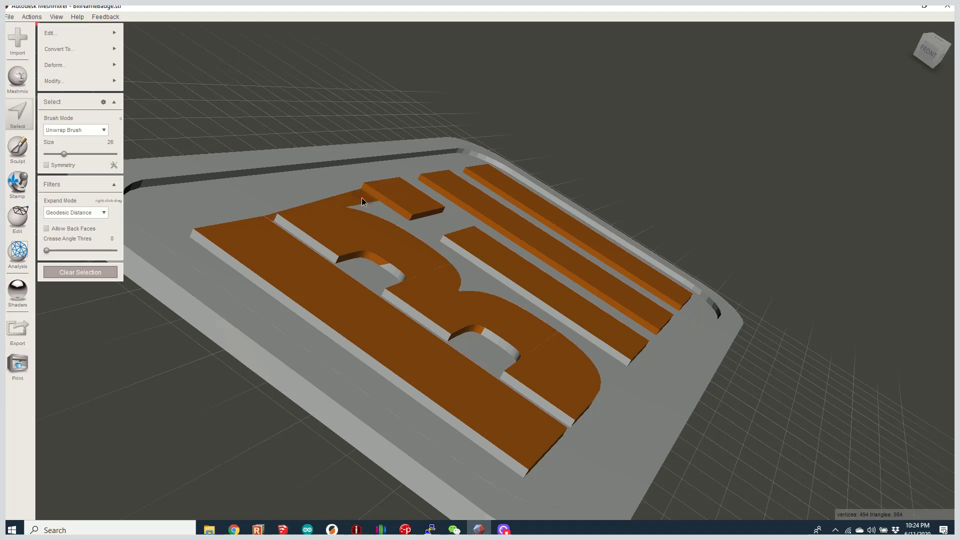
{"action": "key", "text": "ctrl+z"}
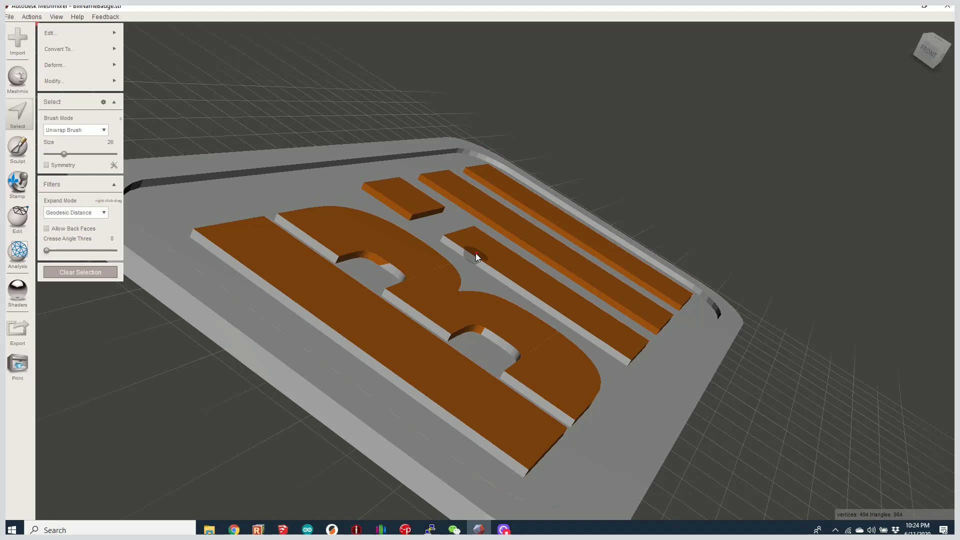
Add the lower bar's side edge, the lower counter's inner wall and the B stem's side walls
{"action": "mouse_move", "coordinate": [472, 253]}
{"action": "left_mouse_down"}
{"action": "mouse_move", "coordinate": [447, 244]}
{"action": "mouse_move", "coordinate": [520, 288]}
{"action": "mouse_move", "coordinate": [479, 267]}
{"action": "mouse_move", "coordinate": [465, 271]}
{"action": "mouse_move", "coordinate": [460, 259]}
{"action": "mouse_move", "coordinate": [560, 313]}
{"action": "left_mouse_up"}
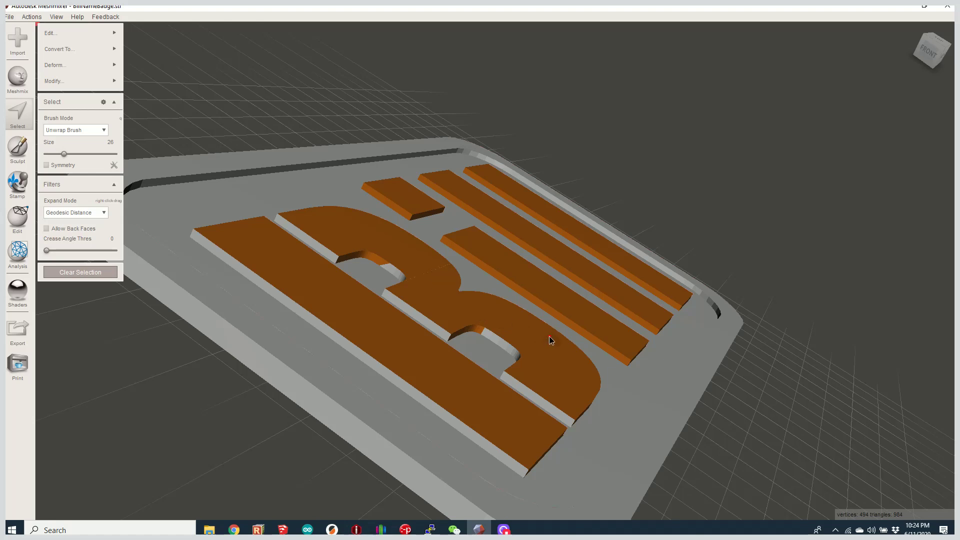
{"action": "mouse_move", "coordinate": [532, 353]}
{"action": "left_mouse_down"}
{"action": "mouse_move", "coordinate": [486, 348]}
{"action": "mouse_move", "coordinate": [485, 332]}
{"action": "mouse_move", "coordinate": [514, 352]}
{"action": "mouse_move", "coordinate": [515, 383]}
{"action": "mouse_move", "coordinate": [424, 321]}
{"action": "left_mouse_up"}
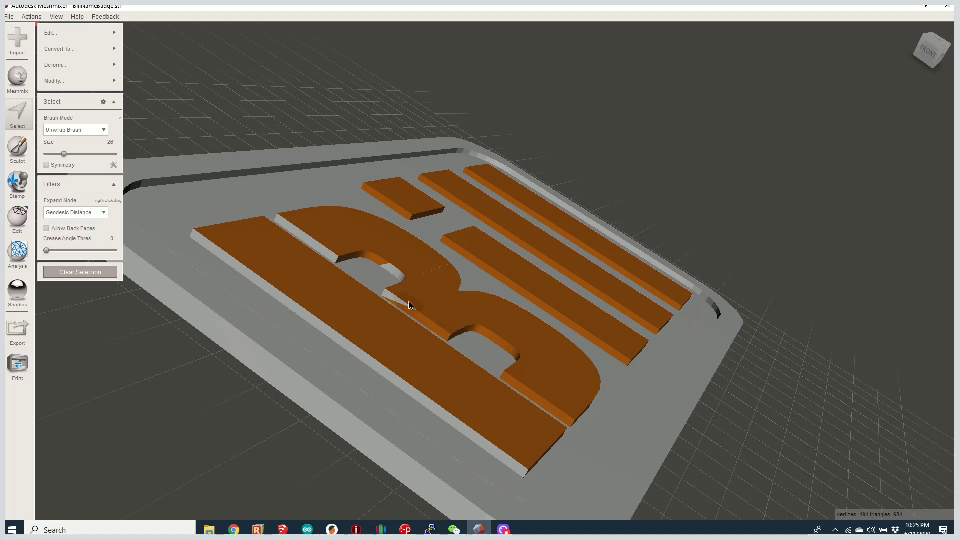
{"action": "left_click", "coordinate": [310, 242]}
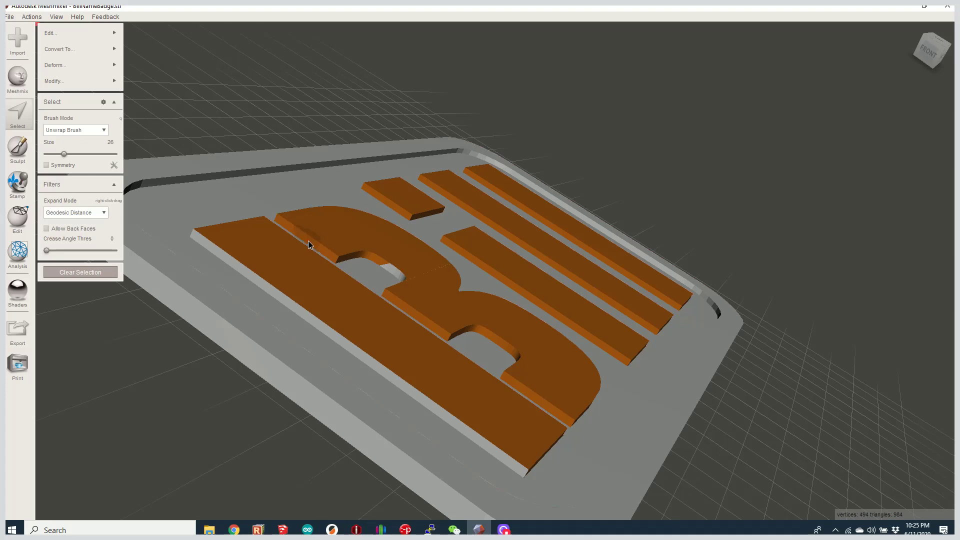
{"action": "left_click", "coordinate": [289, 300]}
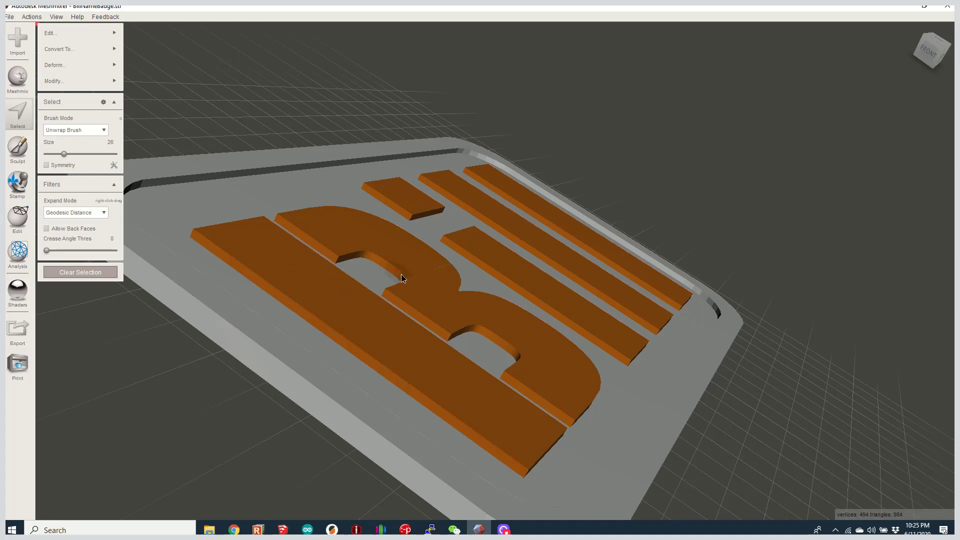
{"action": "right_click_drag", "start_coordinate": [456, 325], "coordinate": [429, 365]}
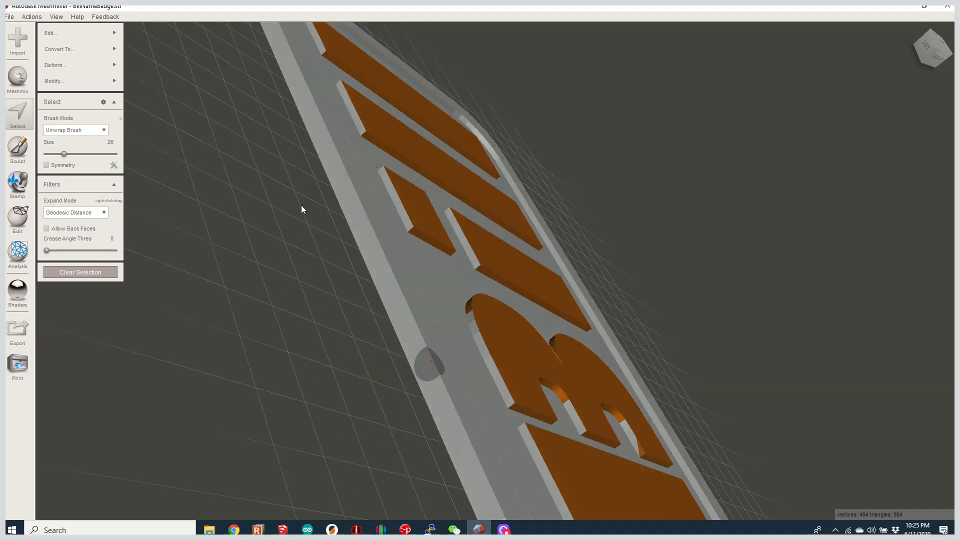
Add the remaining inner walls of the bars, arc and notch to the selection
{"action": "left_click", "coordinate": [364, 131]}
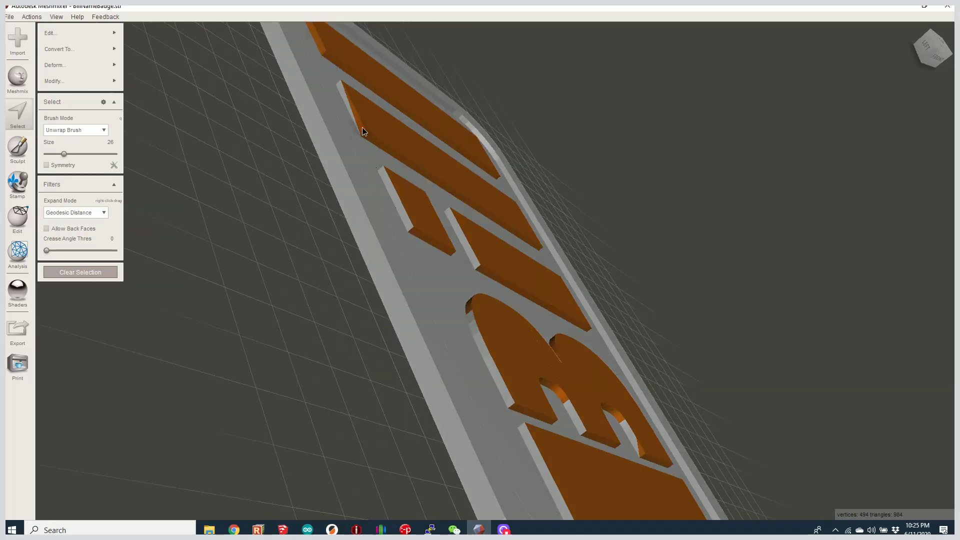
{"action": "left_click", "coordinate": [391, 197]}
{"action": "left_click", "coordinate": [463, 243]}
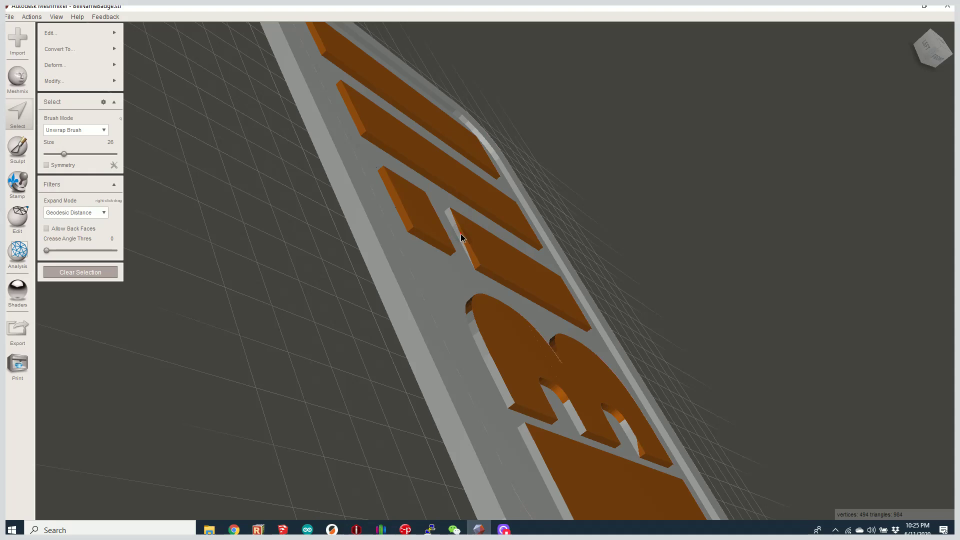
{"action": "mouse_move", "coordinate": [462, 238]}
{"action": "left_mouse_down"}
{"action": "mouse_move", "coordinate": [477, 286]}
{"action": "mouse_move", "coordinate": [472, 316]}
{"action": "mouse_move", "coordinate": [506, 396]}
{"action": "left_mouse_up"}
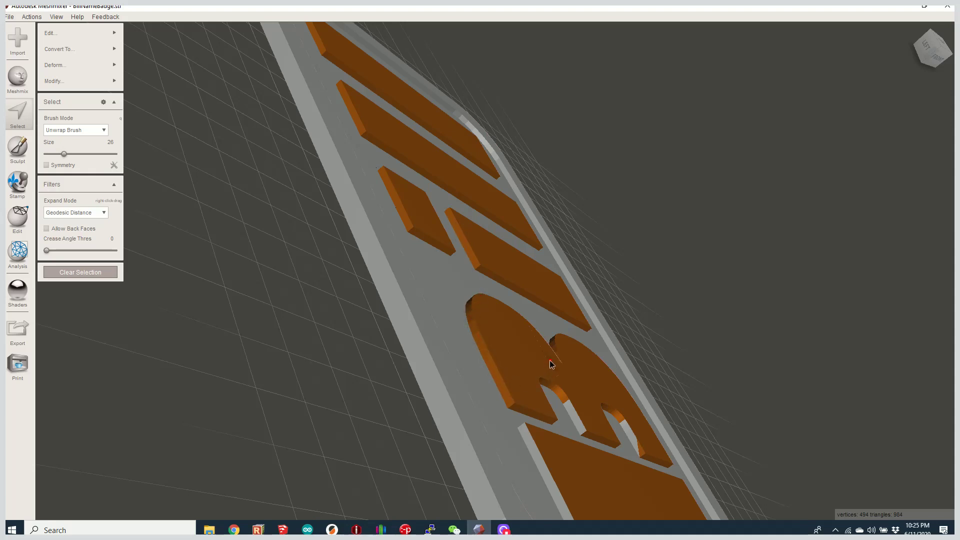
{"action": "mouse_move", "coordinate": [551, 366]}
{"action": "left_mouse_down"}
{"action": "mouse_move", "coordinate": [581, 382]}
{"action": "mouse_move", "coordinate": [570, 403]}
{"action": "mouse_move", "coordinate": [582, 429]}
{"action": "mouse_move", "coordinate": [663, 439]}
{"action": "mouse_move", "coordinate": [627, 423]}
{"action": "mouse_move", "coordinate": [625, 455]}
{"action": "left_mouse_up"}
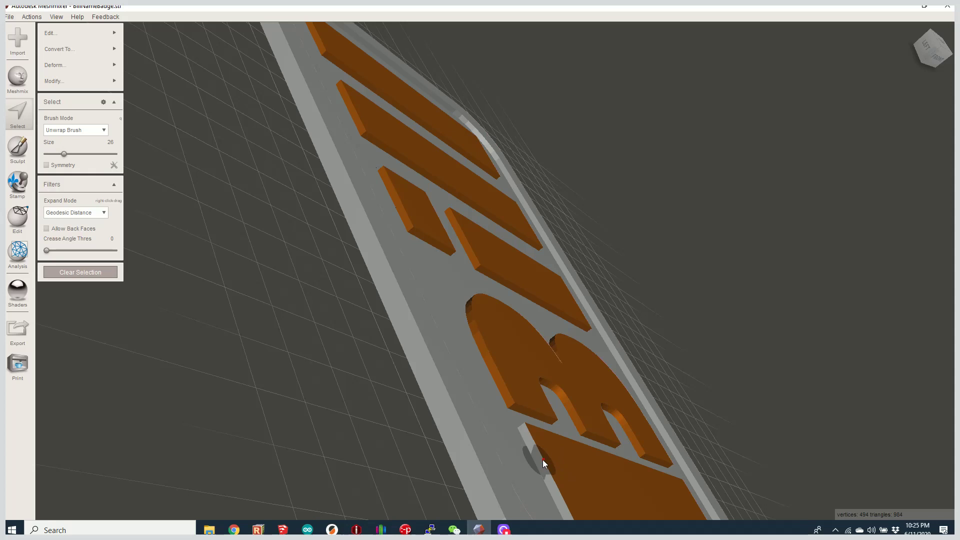
Undo an accidental plate-rim selection and orbit back around the badge
{"action": "scroll", "coordinate": [618, 362], "scroll_direction": "down", "scroll_amount": 1}
{"action": "scroll", "coordinate": [619, 366], "scroll_direction": "down", "scroll_amount": 2}
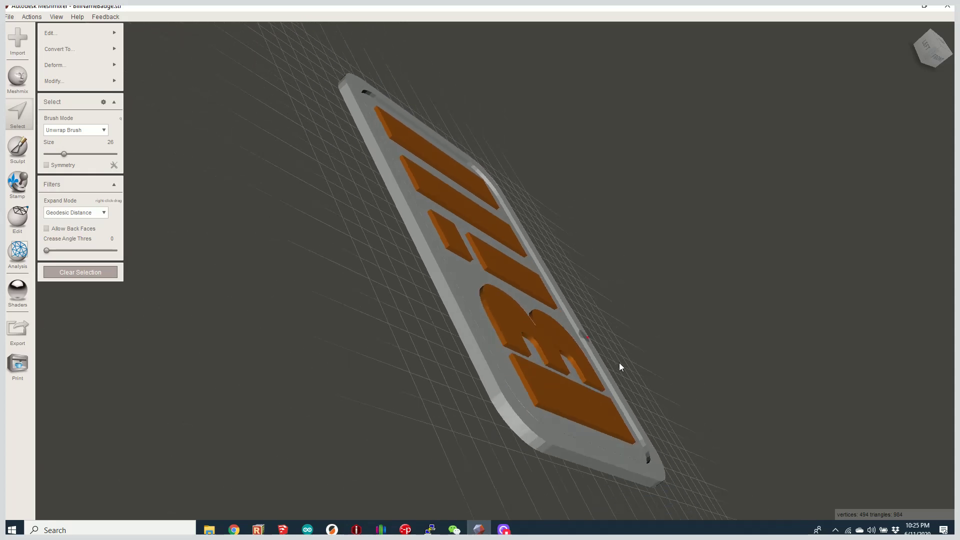
{"action": "left_click", "coordinate": [671, 475]}
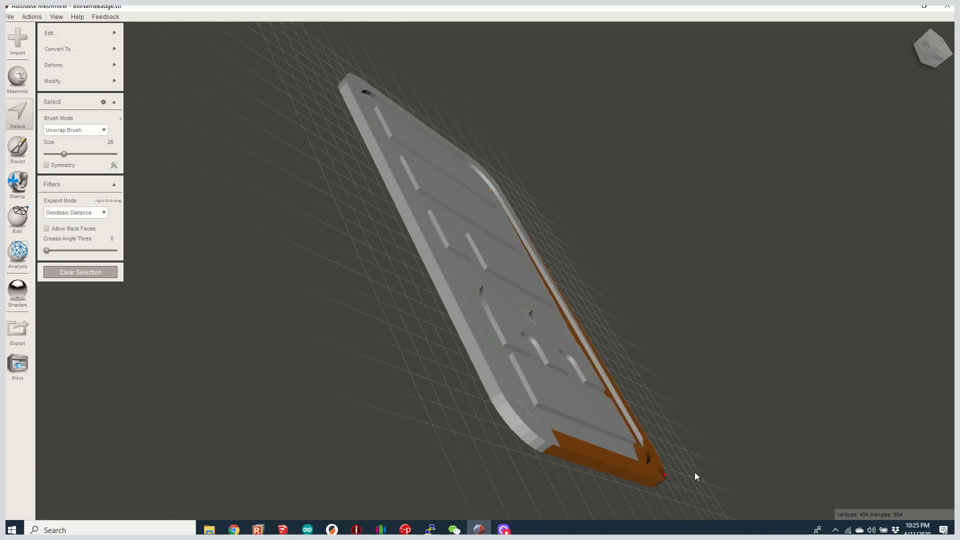
{"action": "key", "text": "ctrl+z"}
{"action": "right_click_drag", "start_coordinate": [695, 467], "coordinate": [445, 257]}
{"action": "right_click_drag", "start_coordinate": [255, 178], "coordinate": [292, 332]}
{"action": "right_click_drag", "start_coordinate": [748, 480], "coordinate": [794, 503]}
Turn the selected letters into a face group with Modify > Create FaceGroup
{"action": "mouse_move", "coordinate": [53, 82]}
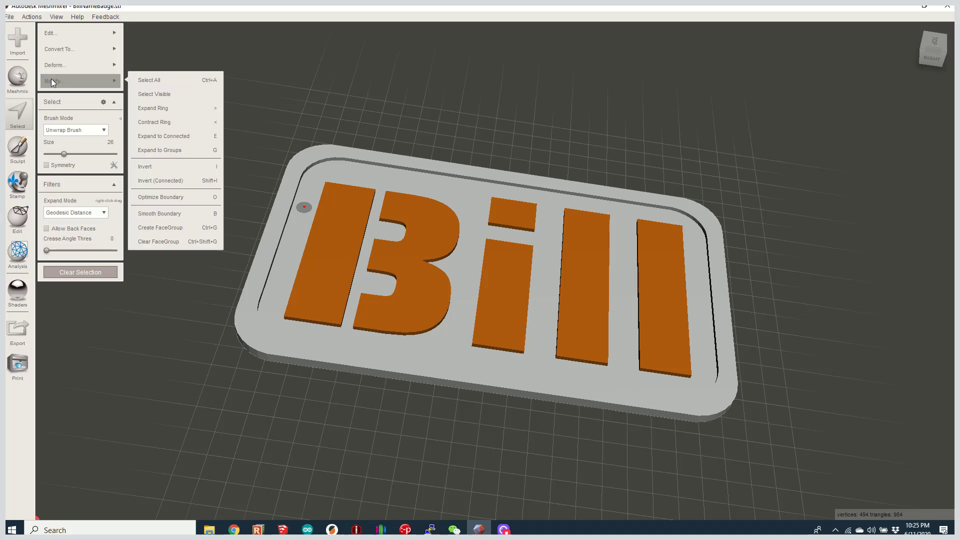
{"action": "left_click", "coordinate": [164, 229]}
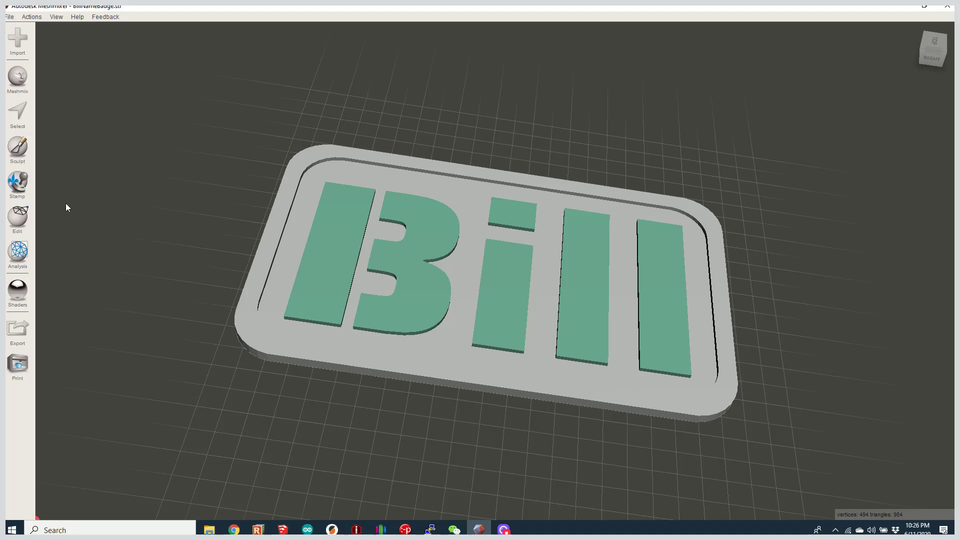
Generate a complex from the badge, retrying once, fill all letter regions and accept it
{"action": "mouse_move", "coordinate": [23, 220]}
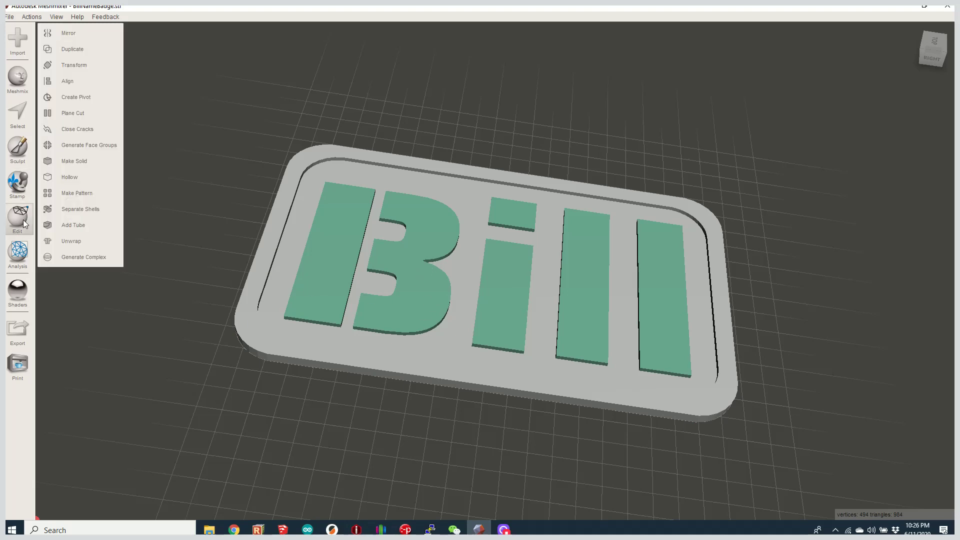
{"action": "left_click", "coordinate": [94, 257]}
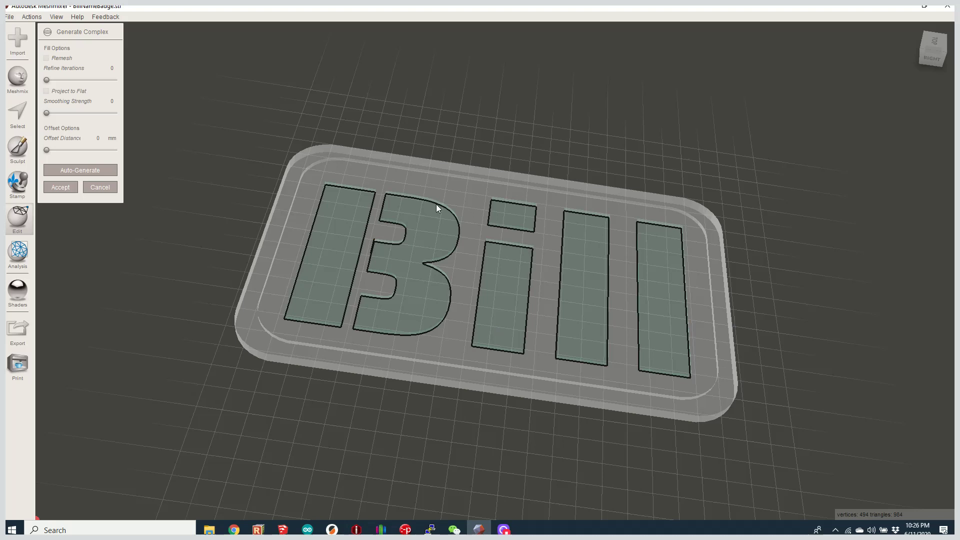
{"action": "left_click", "coordinate": [450, 361]}
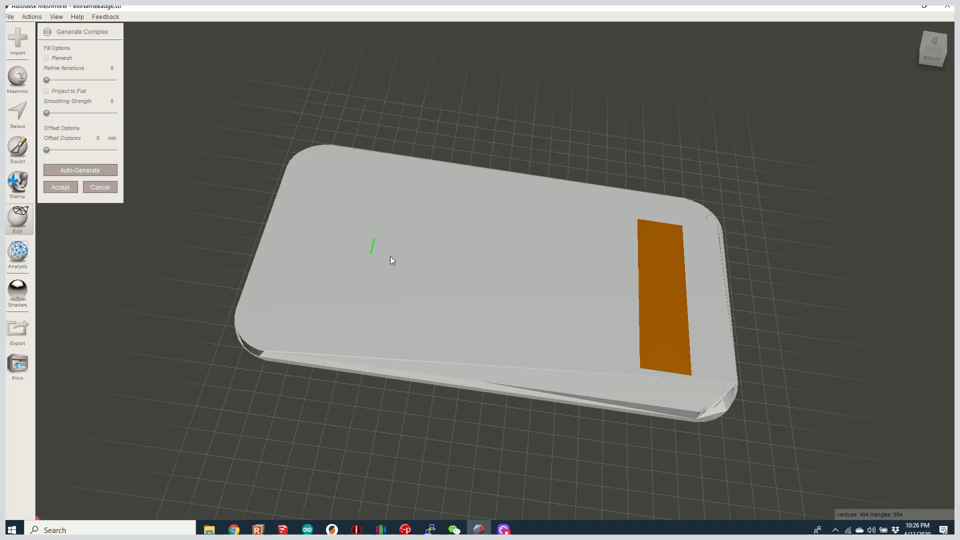
{"action": "left_click", "coordinate": [371, 249]}
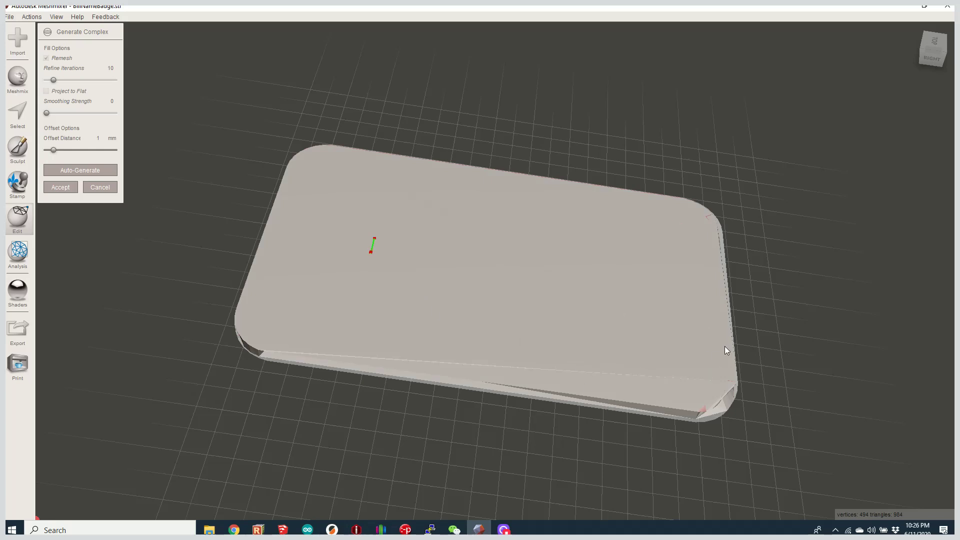
{"action": "key", "text": "Escape"}
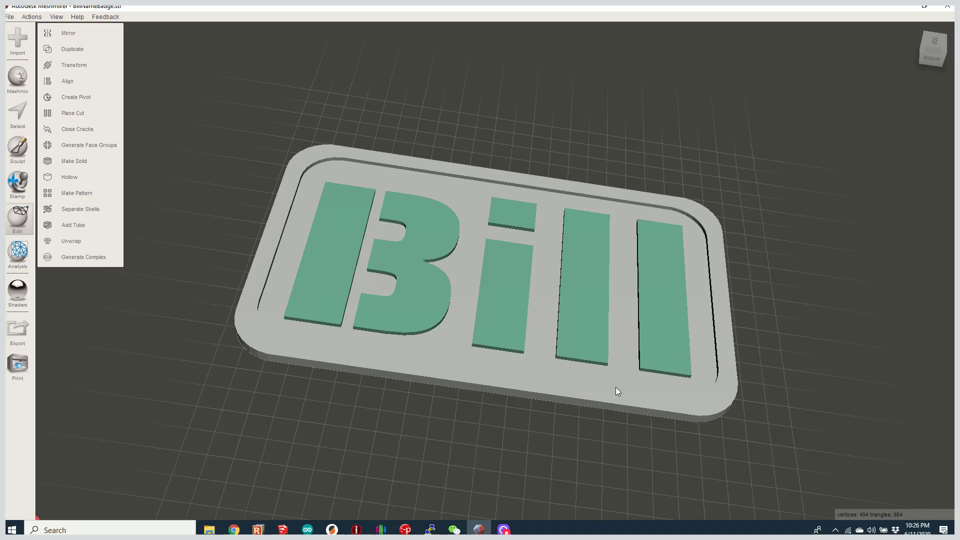
{"action": "left_click", "coordinate": [95, 258]}
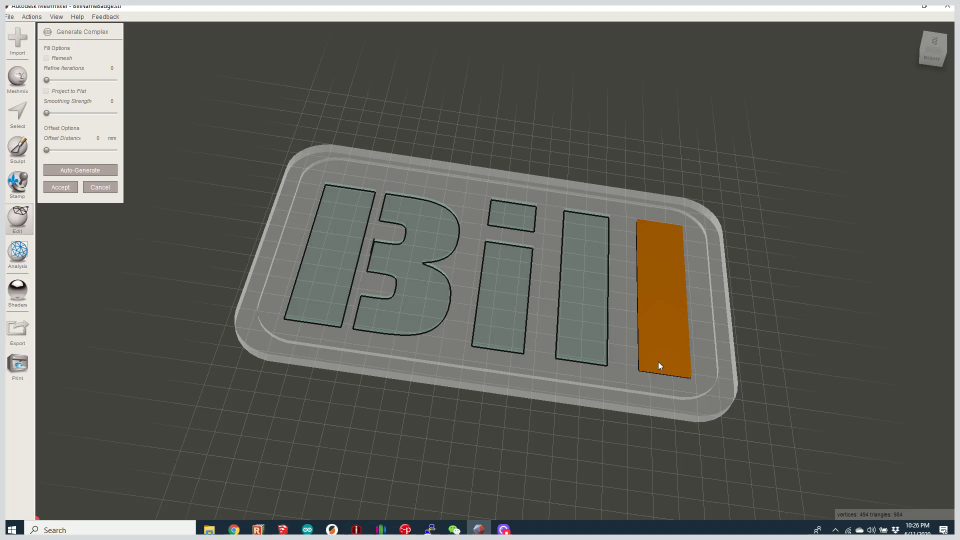
{"action": "left_click", "coordinate": [650, 348]}
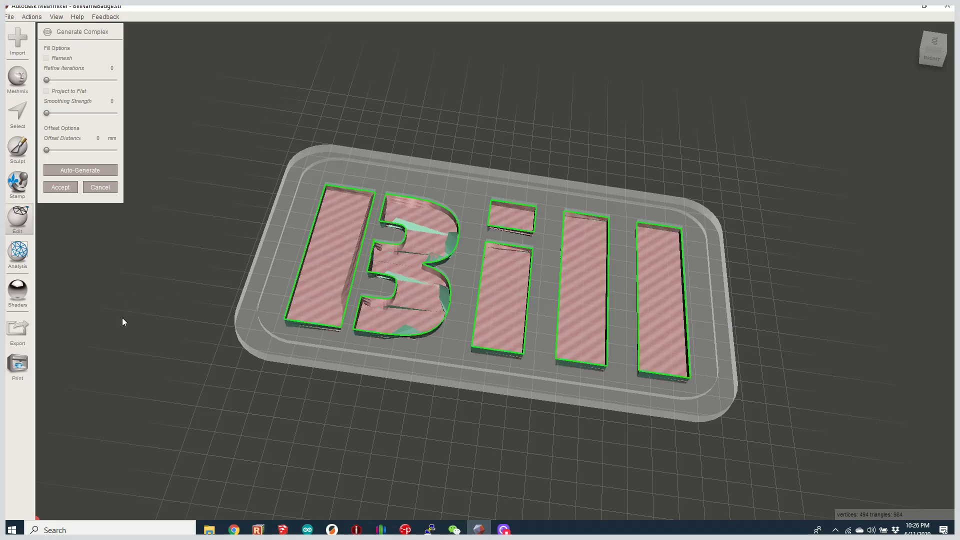
{"action": "left_click", "coordinate": [60, 187]}
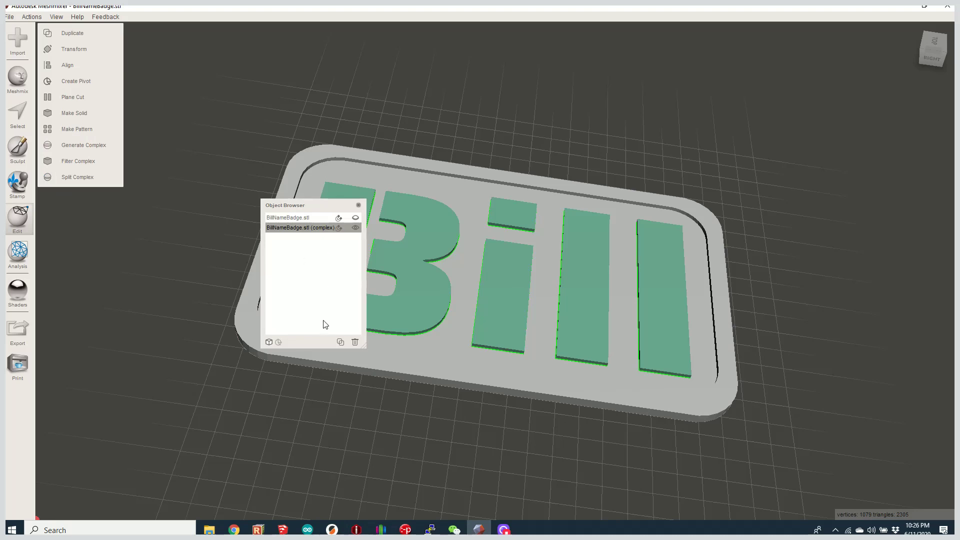
Split the complex and export the letters piece (split 0) as Bill1.stl
{"action": "left_click", "coordinate": [85, 181]}
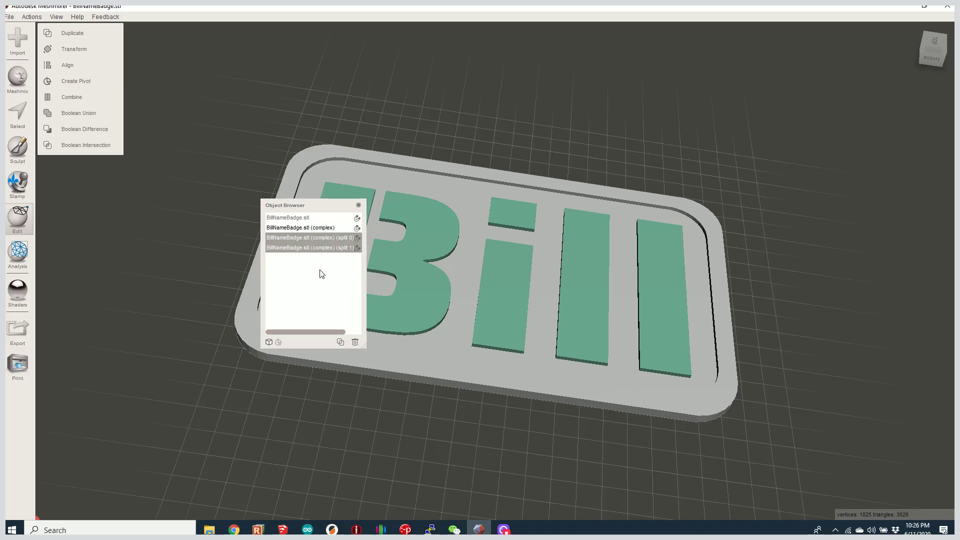
{"action": "left_click", "coordinate": [304, 238]}
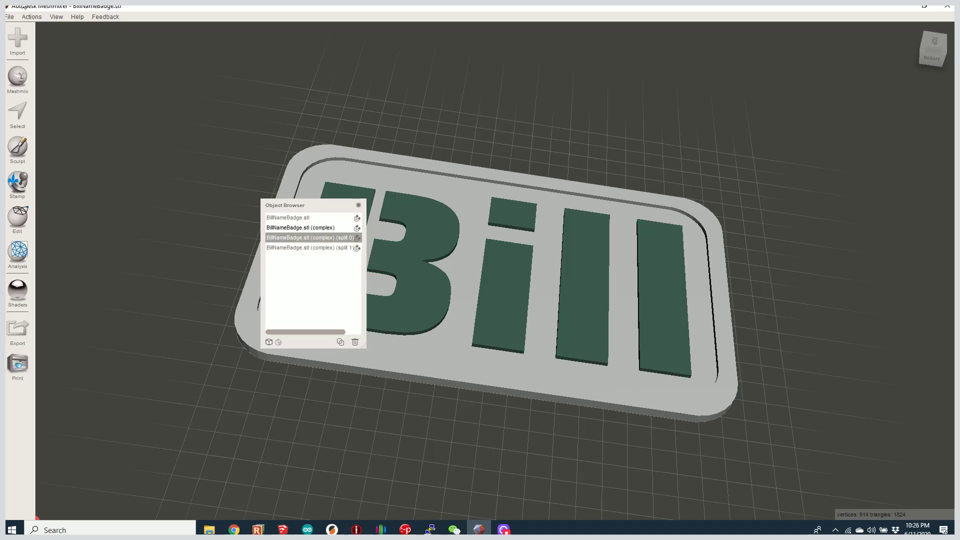
{"action": "left_click", "coordinate": [10, 16]}
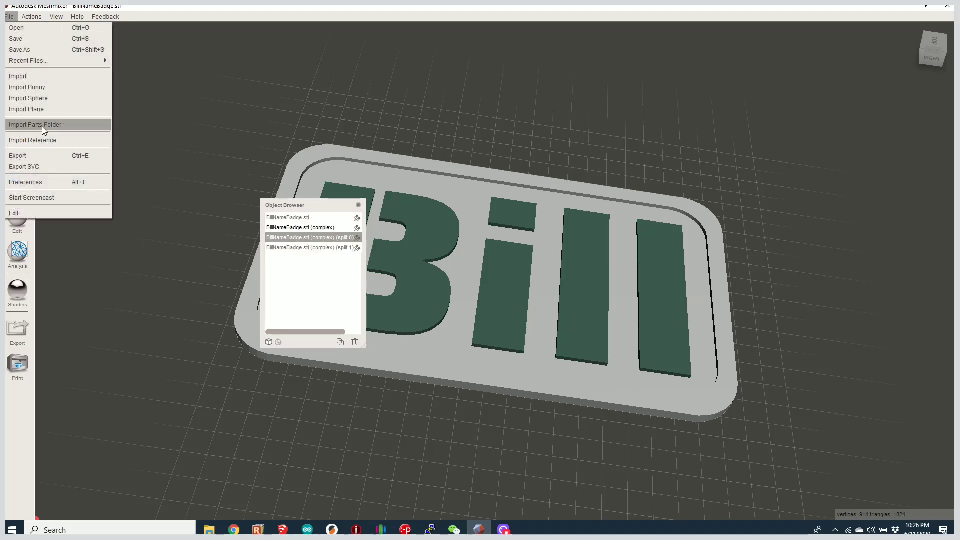
{"action": "left_click", "coordinate": [61, 158]}
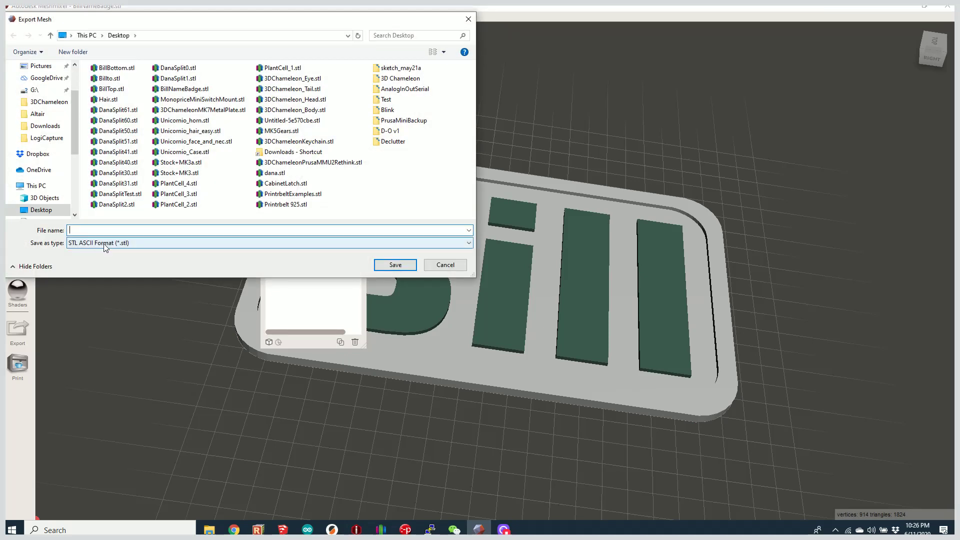
{"action": "type", "text": "Bill1"}
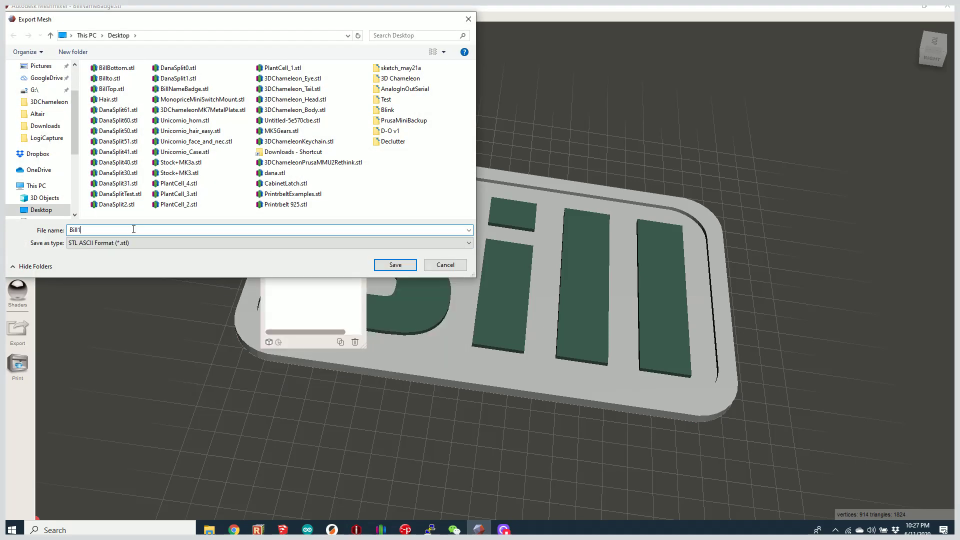
{"action": "key", "text": "Return"}
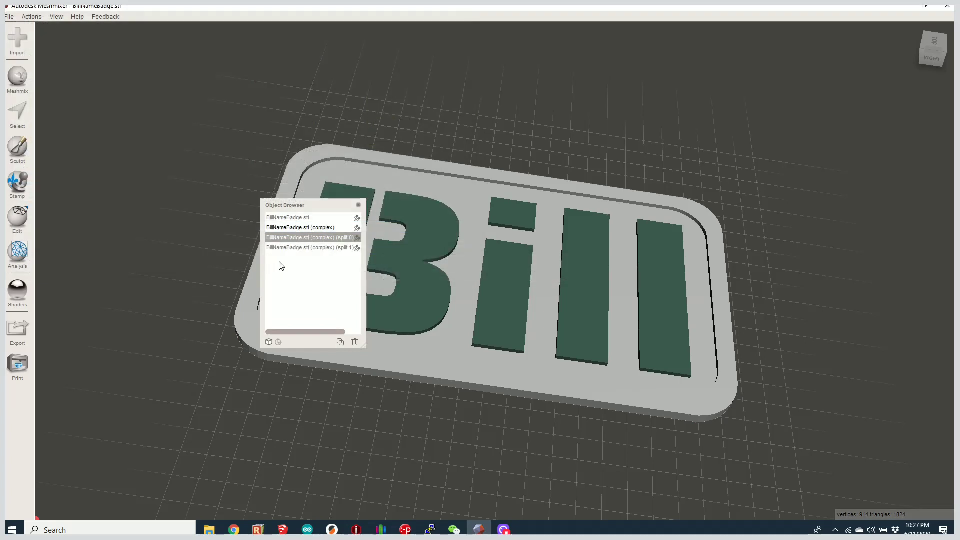
Export the base plate piece (split 1) as Bill2.stl and switch to PrusaSlicer
{"action": "left_click", "coordinate": [310, 249]}
{"action": "left_click", "coordinate": [9, 17]}
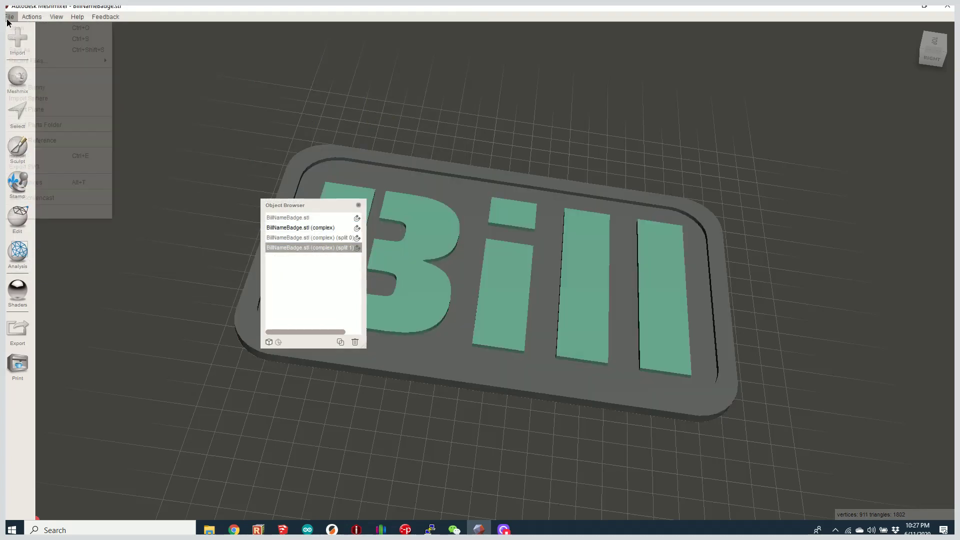
{"action": "left_click", "coordinate": [79, 159]}
{"action": "type", "text": "Bill2"}
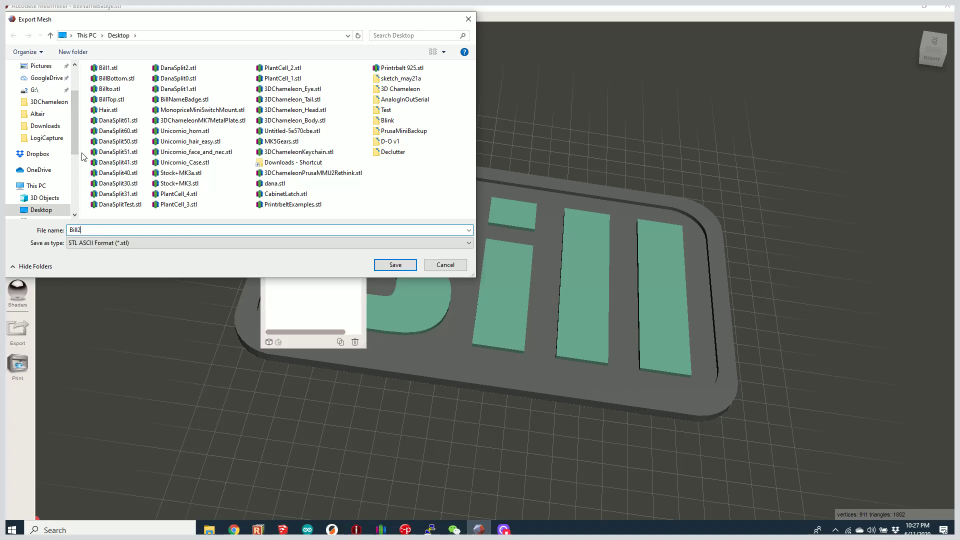
{"action": "key", "text": "Return"}
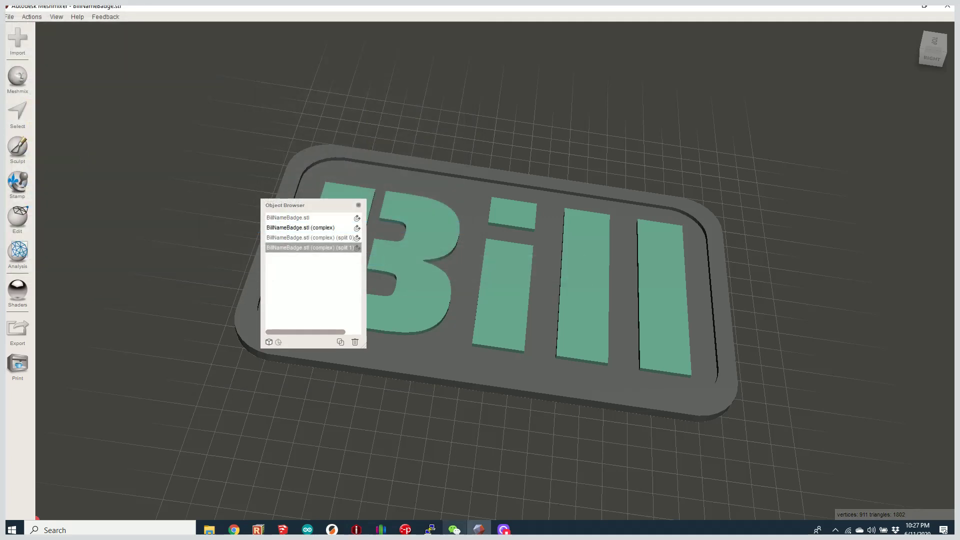
{"action": "left_click", "coordinate": [333, 529]}
Import Bill1.stl and Bill2.stl together as one multi-part object
{"action": "left_click_drag", "start_coordinate": [533, 285], "coordinate": [489, 320]}
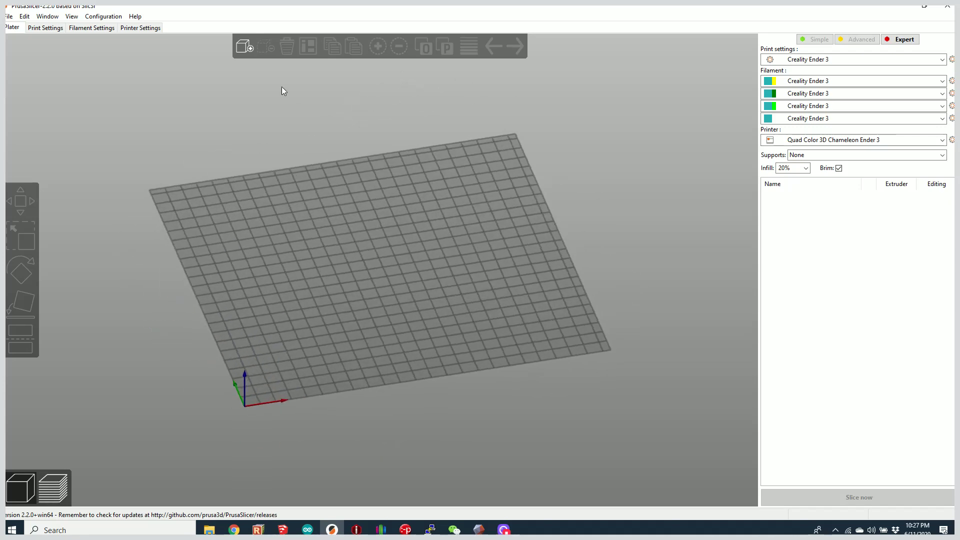
{"action": "left_click", "coordinate": [244, 46]}
{"action": "left_click", "coordinate": [111, 78]}
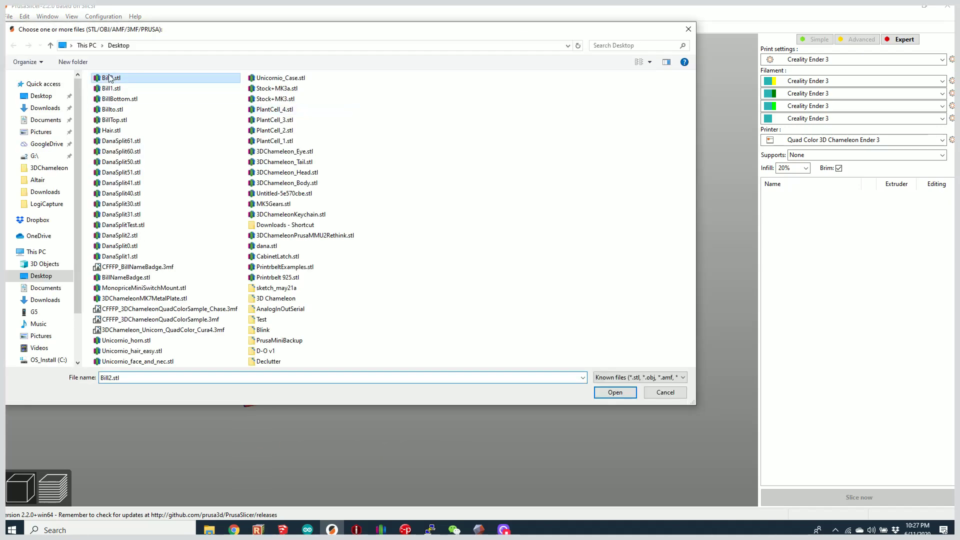
{"action": "left_click", "coordinate": [120, 89], "text": "shift"}
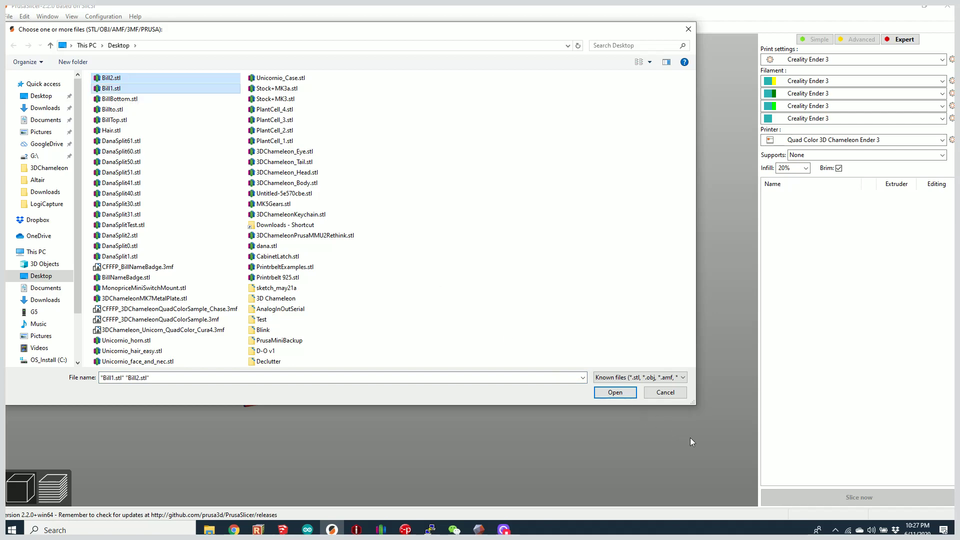
{"action": "left_click", "coordinate": [608, 392]}
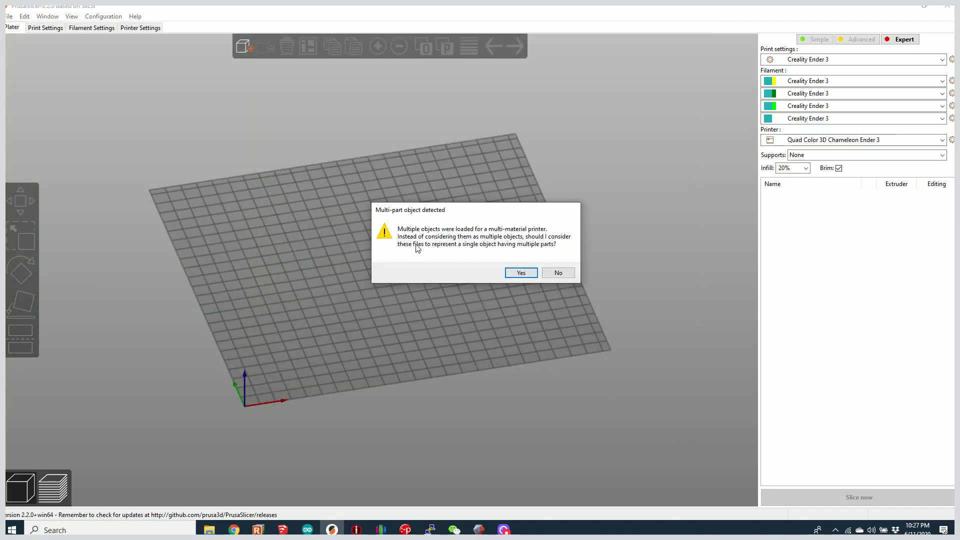
{"action": "left_click", "coordinate": [520, 272]}
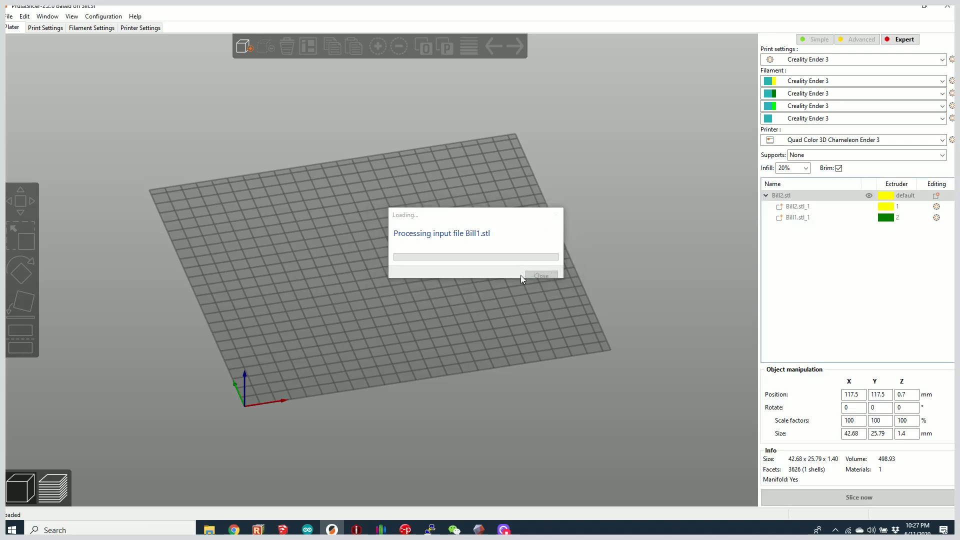
Slice the badge into yellow letters on a green plate, estimated at 7 minutes
{"action": "left_click_drag", "start_coordinate": [434, 295], "coordinate": [491, 321]}
{"action": "scroll", "coordinate": [491, 317], "scroll_direction": "up", "scroll_amount": 5}
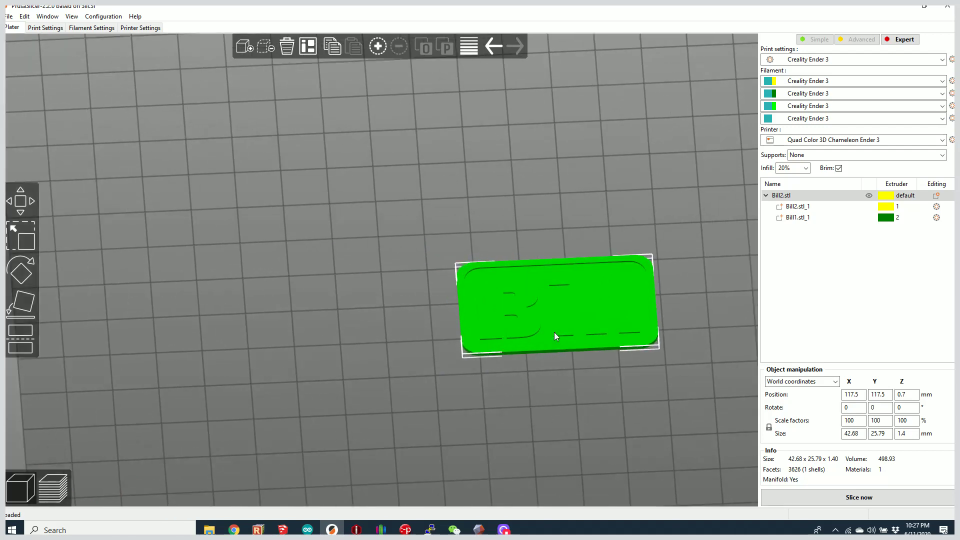
{"action": "left_click_drag", "start_coordinate": [634, 317], "coordinate": [577, 298]}
{"action": "scroll", "coordinate": [495, 259], "scroll_direction": "up", "scroll_amount": 3}
{"action": "key", "text": "1"}
{"action": "left_click", "coordinate": [823, 498]}
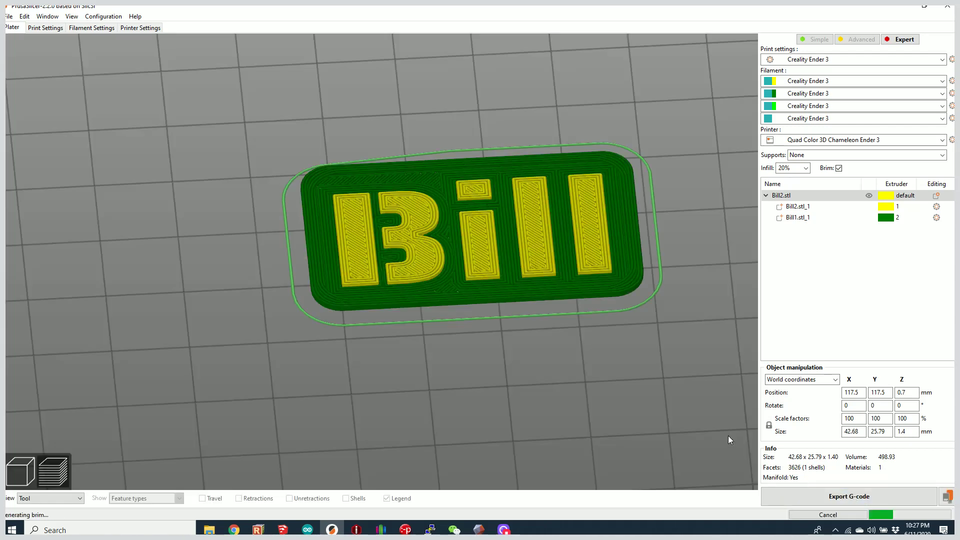
{"action": "left_click_drag", "start_coordinate": [673, 398], "coordinate": [572, 367]}
{"action": "scroll", "coordinate": [569, 362], "scroll_direction": "down", "scroll_amount": 4}
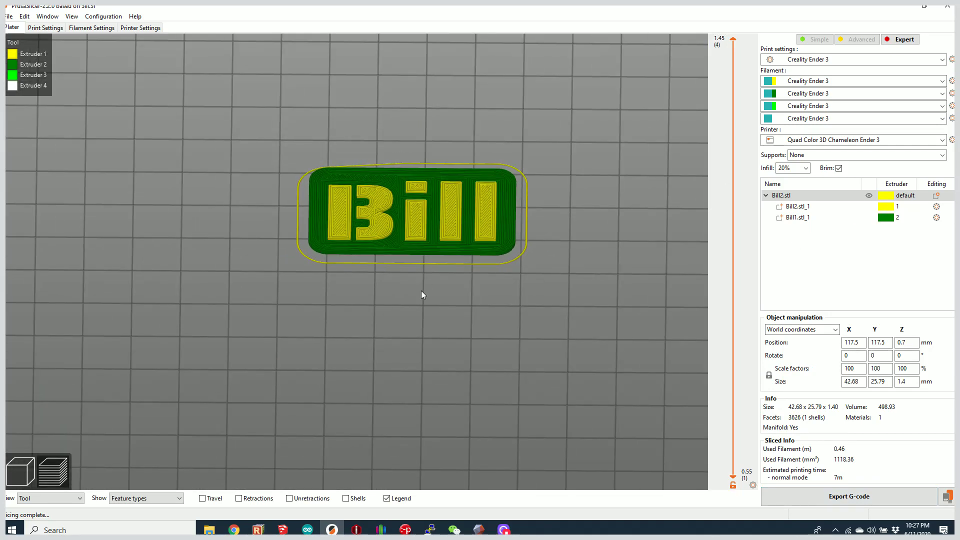
Make the third filament red and keep the fourth filament white
{"action": "left_click", "coordinate": [770, 106]}
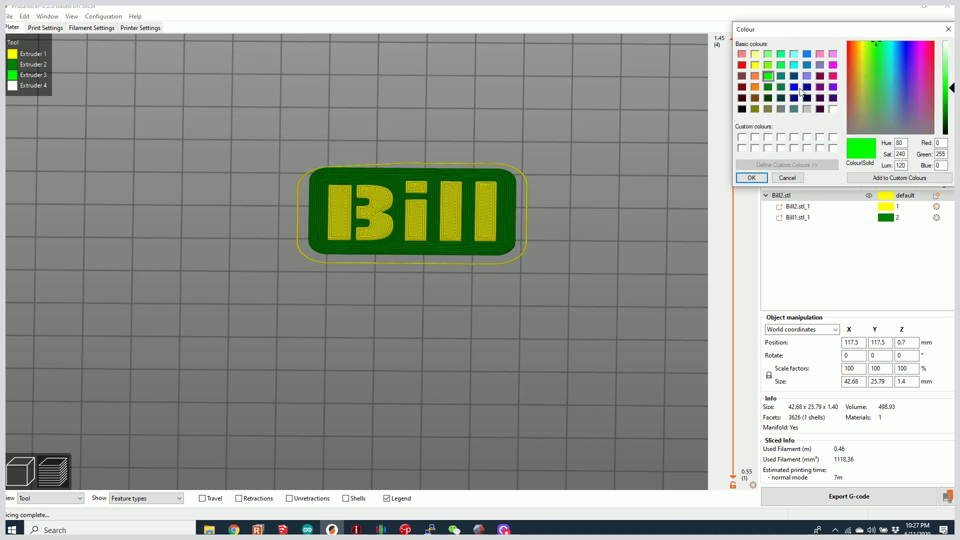
{"action": "left_click", "coordinate": [742, 65]}
{"action": "left_click", "coordinate": [751, 177]}
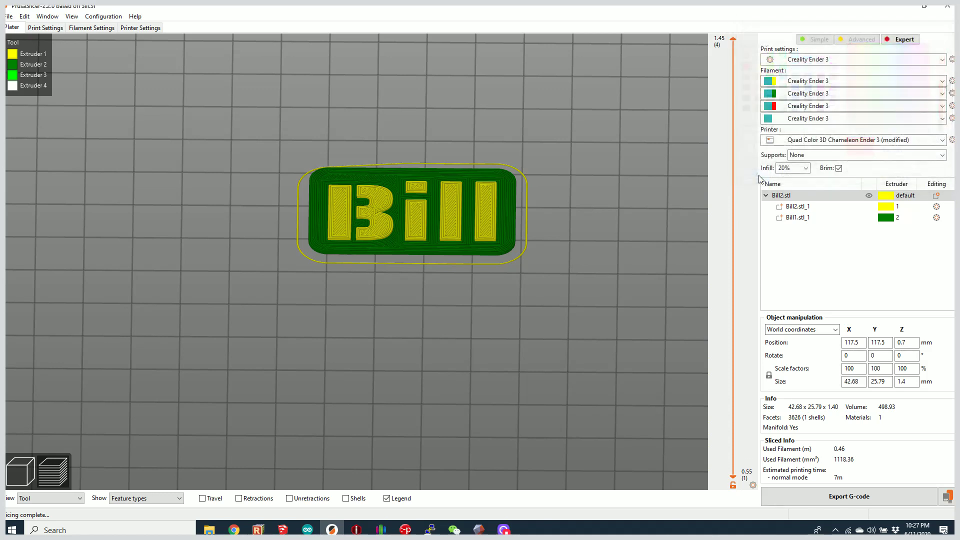
{"action": "left_click", "coordinate": [772, 118]}
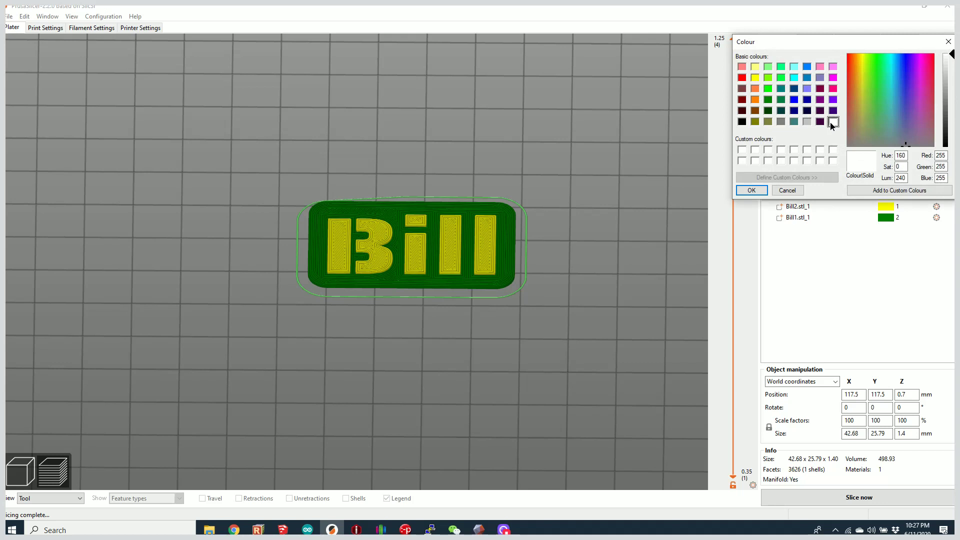
{"action": "left_click", "coordinate": [749, 190]}
Assign the letters Bill2.stl_1 to extruder 3 and the base Bill1.stl_1 to extruder 4
{"action": "left_click", "coordinate": [883, 206]}
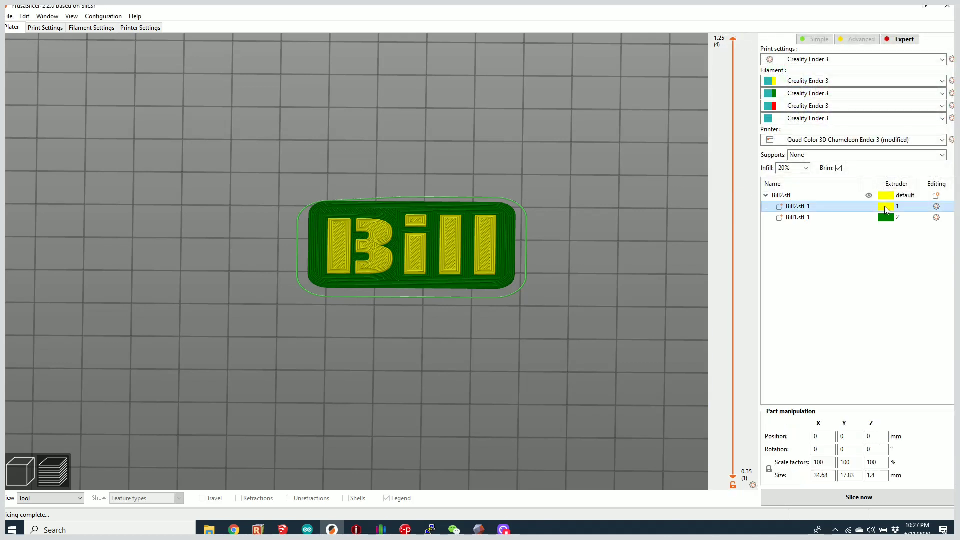
{"action": "left_click", "coordinate": [885, 207]}
{"action": "left_click", "coordinate": [910, 207]}
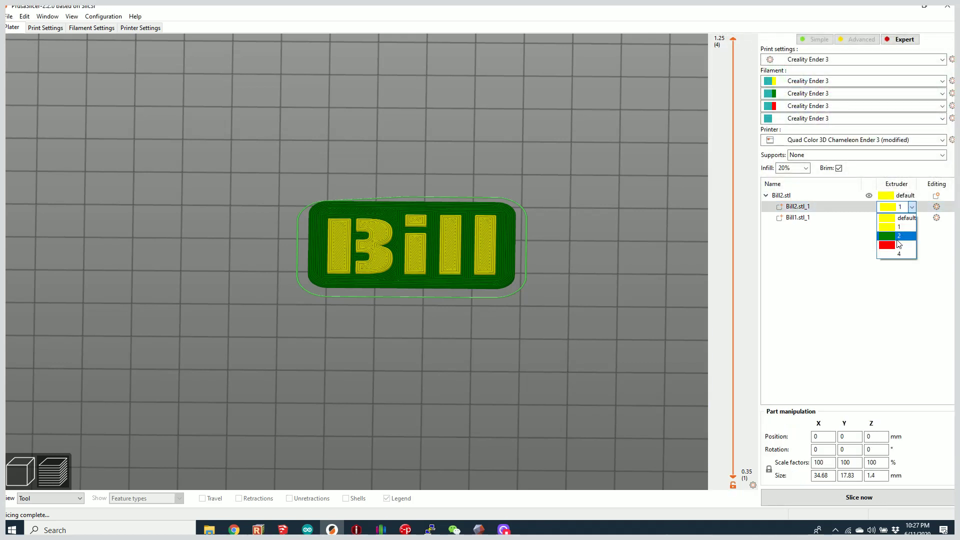
{"action": "left_click", "coordinate": [898, 244]}
{"action": "left_click", "coordinate": [898, 218]}
{"action": "left_click", "coordinate": [897, 219]}
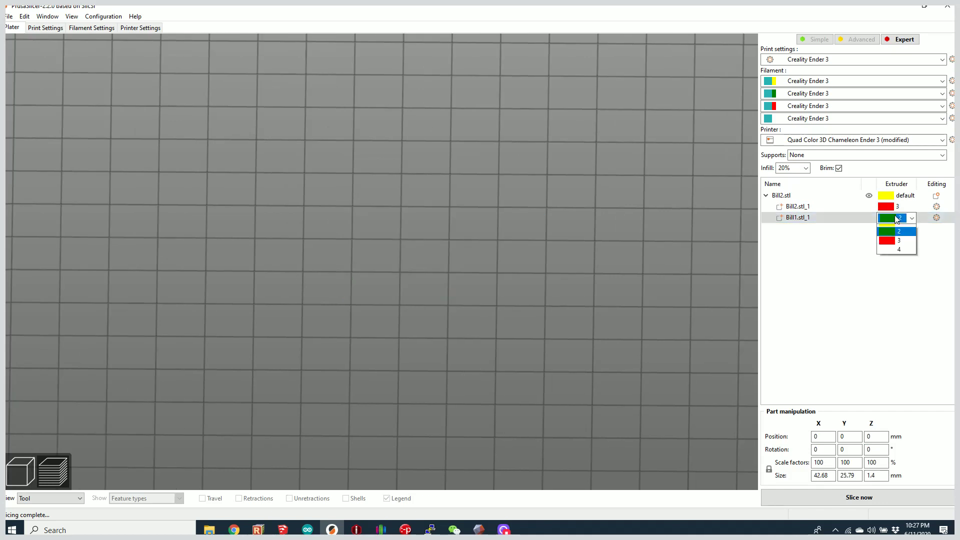
{"action": "left_click", "coordinate": [898, 265]}
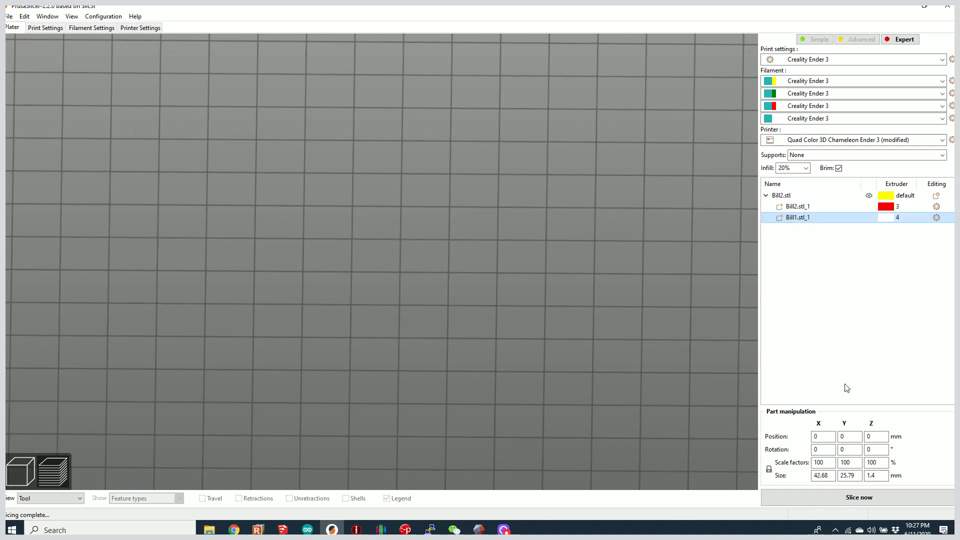
Reslice and inspect the red-on-white badge preview from above and at an angle
{"action": "left_click", "coordinate": [858, 497]}
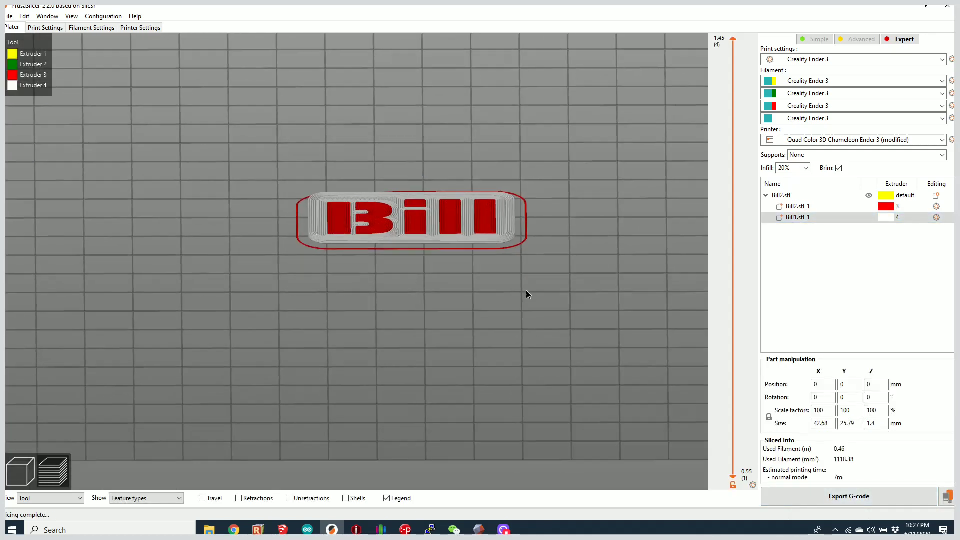
{"action": "left_click_drag", "start_coordinate": [526, 294], "coordinate": [527, 321]}
{"action": "scroll", "coordinate": [541, 281], "scroll_direction": "down", "scroll_amount": 4}
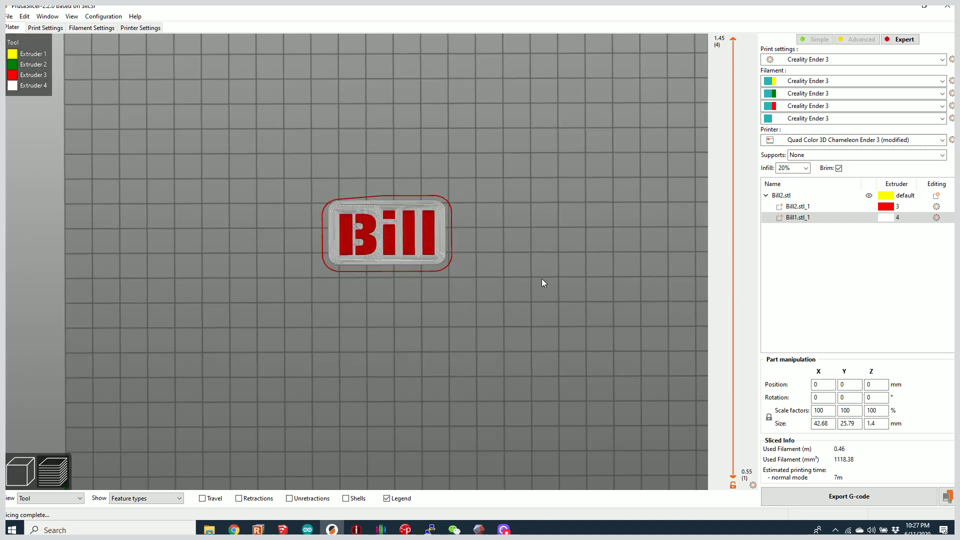
{"action": "scroll", "coordinate": [542, 283], "scroll_direction": "down", "scroll_amount": 4}
{"action": "left_click_drag", "start_coordinate": [540, 289], "coordinate": [505, 305]}
{"action": "scroll", "coordinate": [505, 304], "scroll_direction": "up", "scroll_amount": 2}
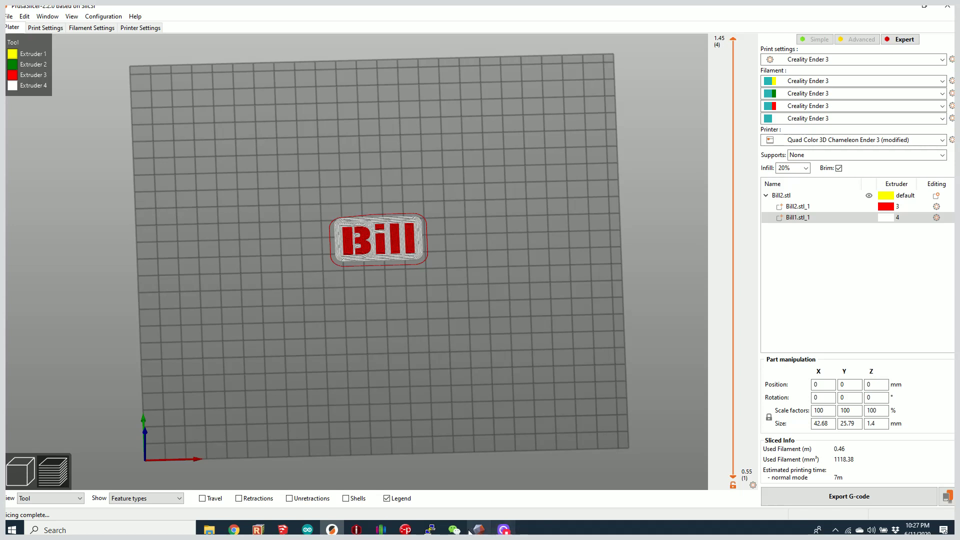
{"action": "left_click", "coordinate": [479, 529]}
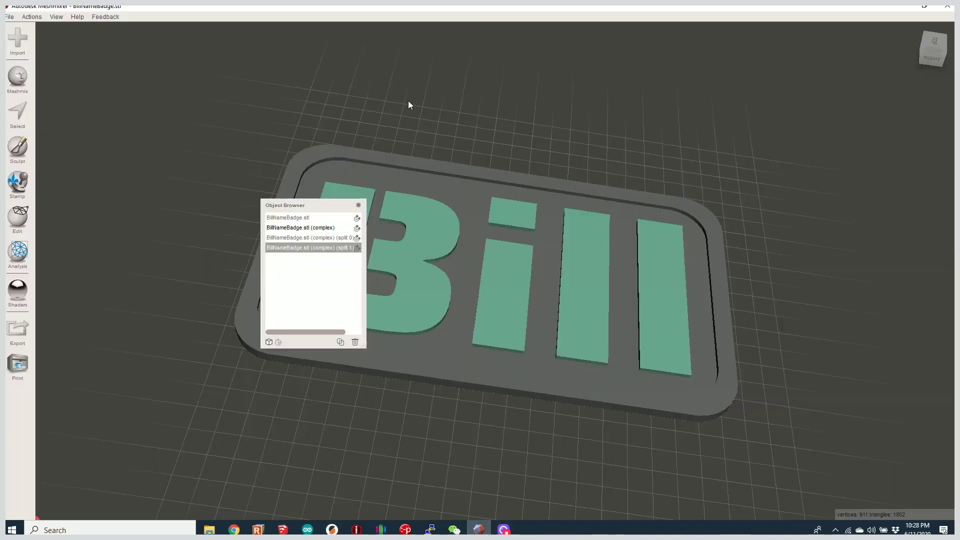
{"action": "left_click", "coordinate": [358, 205]}
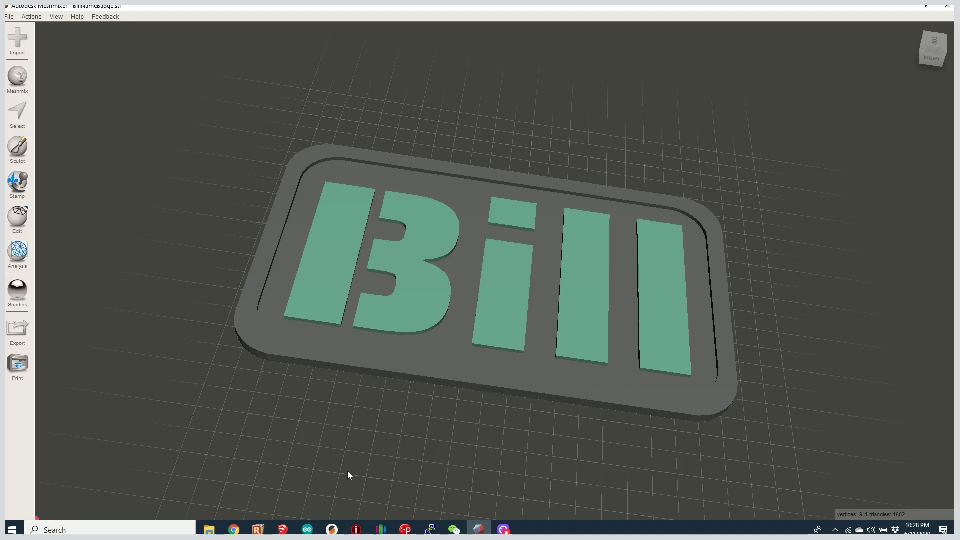
{"action": "left_click", "coordinate": [334, 530]}
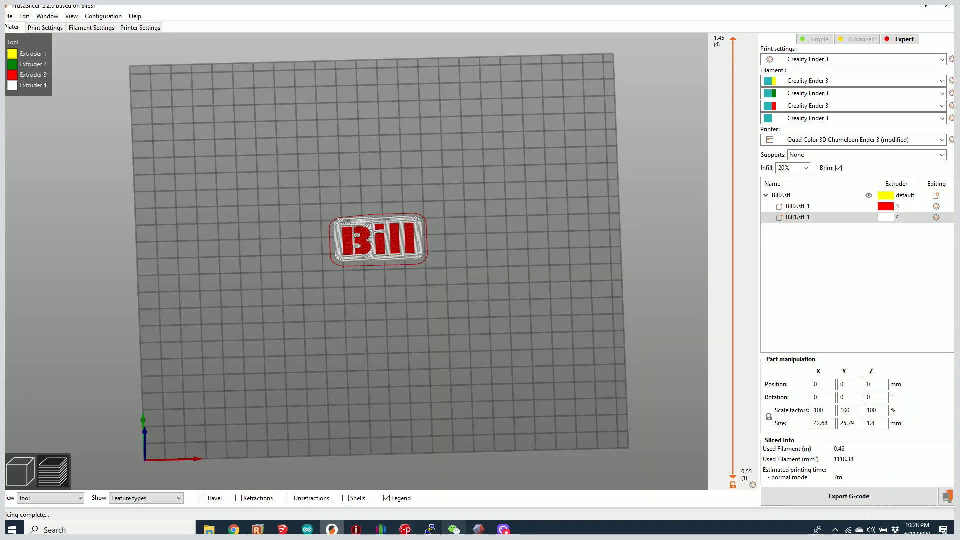